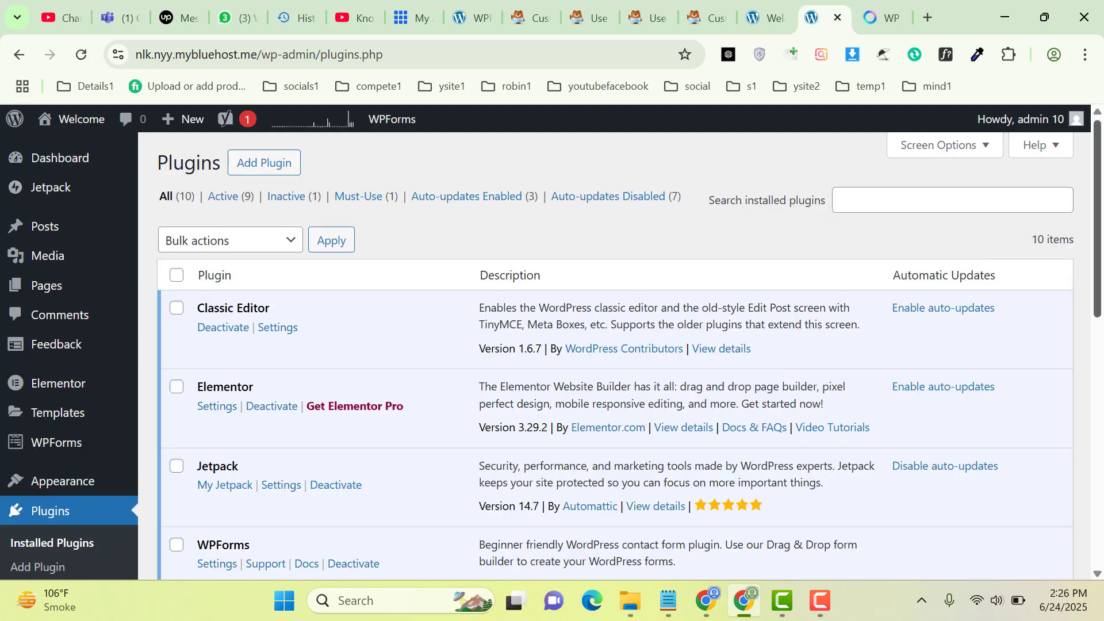
Search the WordPress Add Plugins directory for 'wpforms' and browse the results
{"action": "left_click", "coordinate": [1099, 402]}
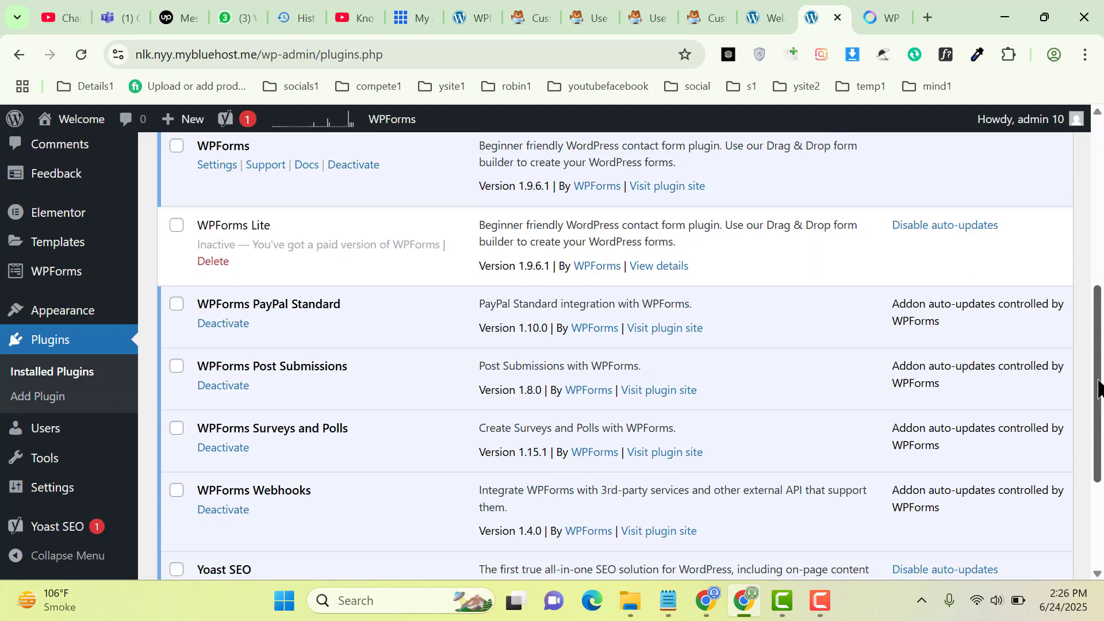
{"action": "scroll", "coordinate": [1100, 380], "scroll_direction": "up", "scroll_amount": 1}
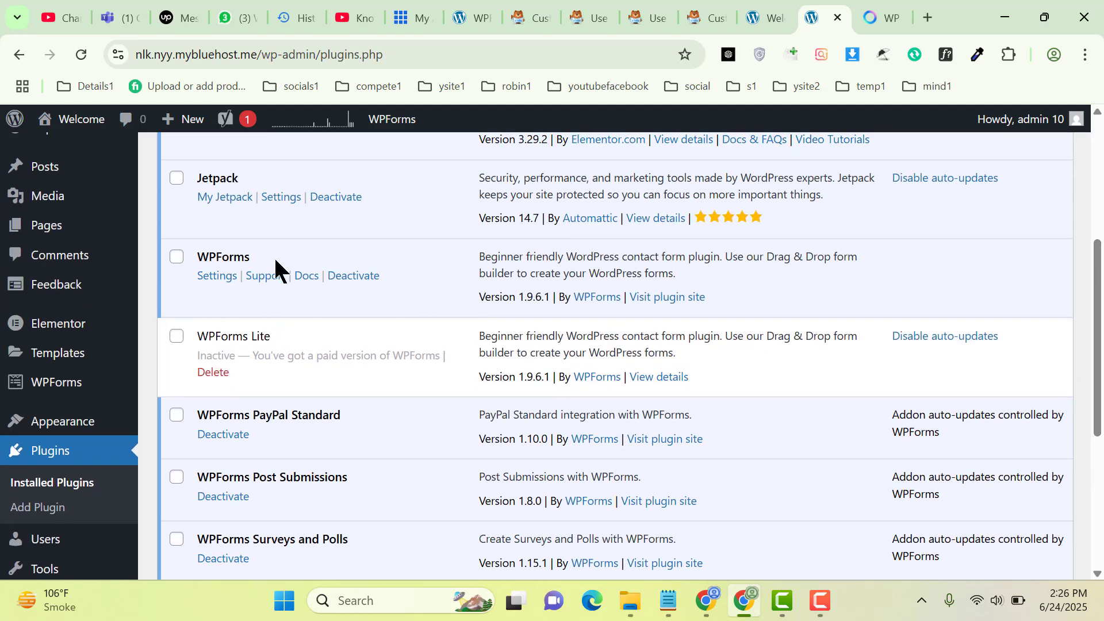
{"action": "left_click", "coordinate": [56, 508]}
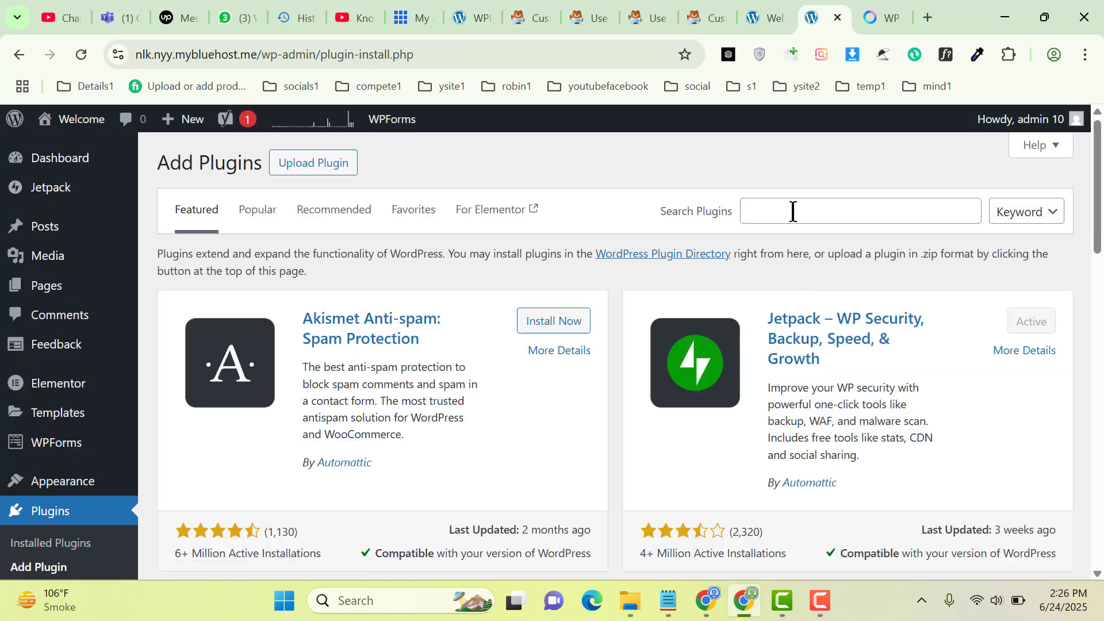
{"action": "left_click", "coordinate": [793, 211]}
{"action": "type", "text": "wpforms"}
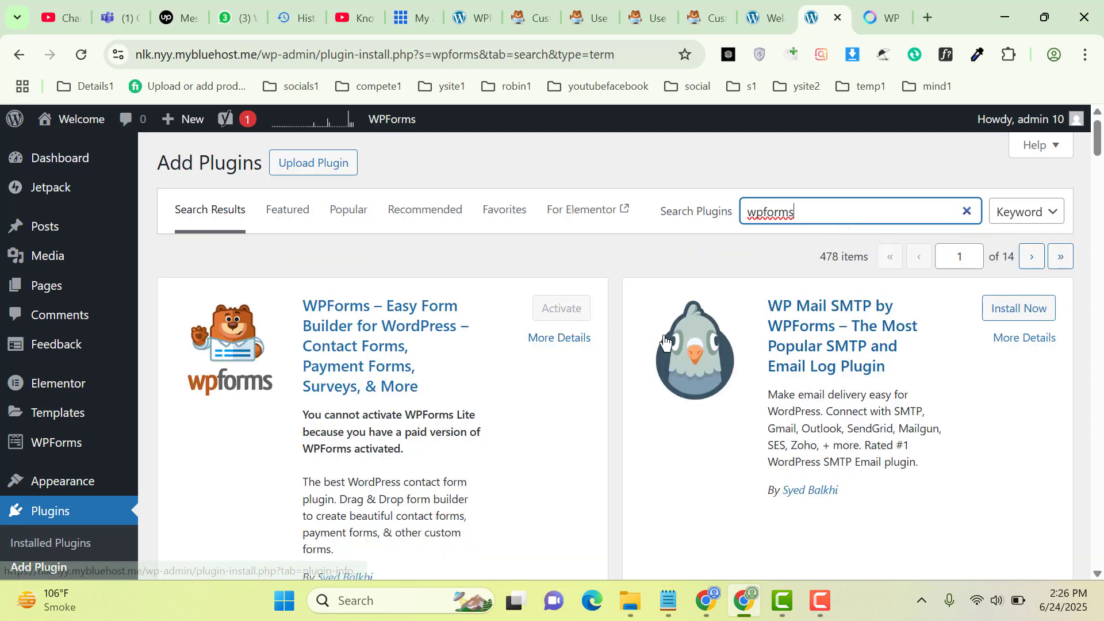
{"action": "scroll", "coordinate": [1099, 155], "scroll_direction": "down", "scroll_amount": 2}
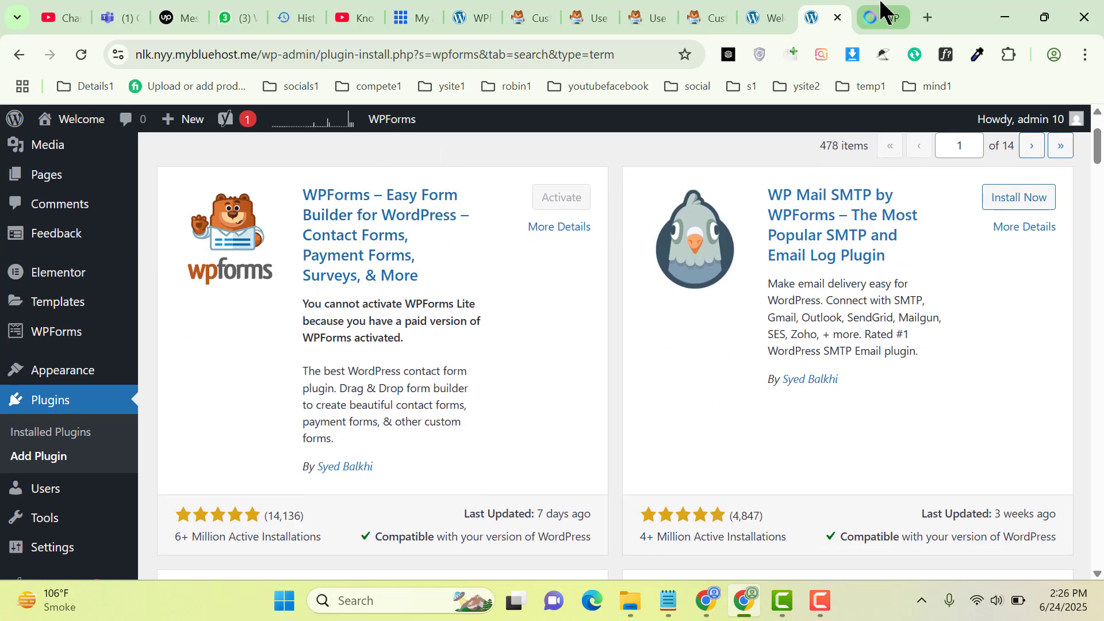
Load the wpforms.com site in a new Chrome tab, then return to the Add Plugins tab
{"action": "left_click", "coordinate": [922, 10]}
{"action": "type", "text": "wpforms"}
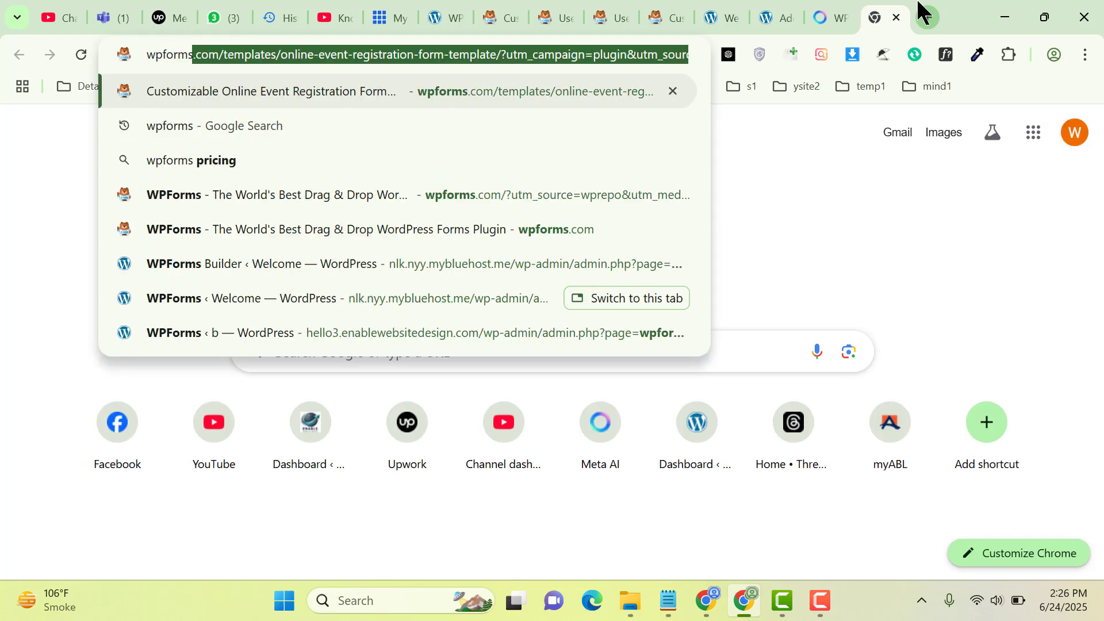
{"action": "key", "text": "Return"}
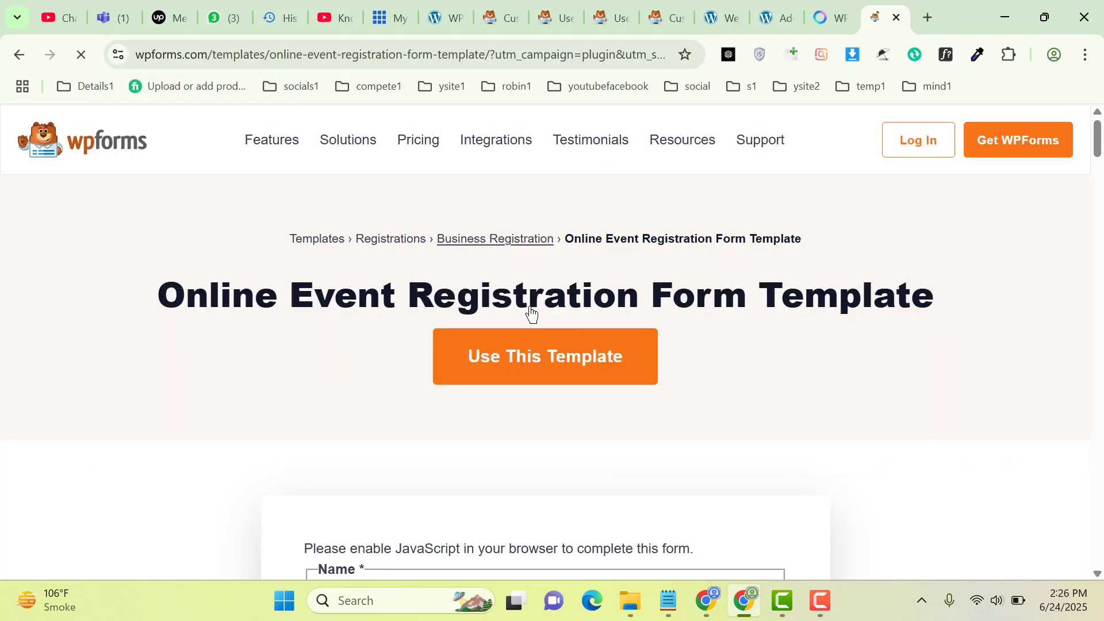
{"action": "left_click", "coordinate": [769, 14]}
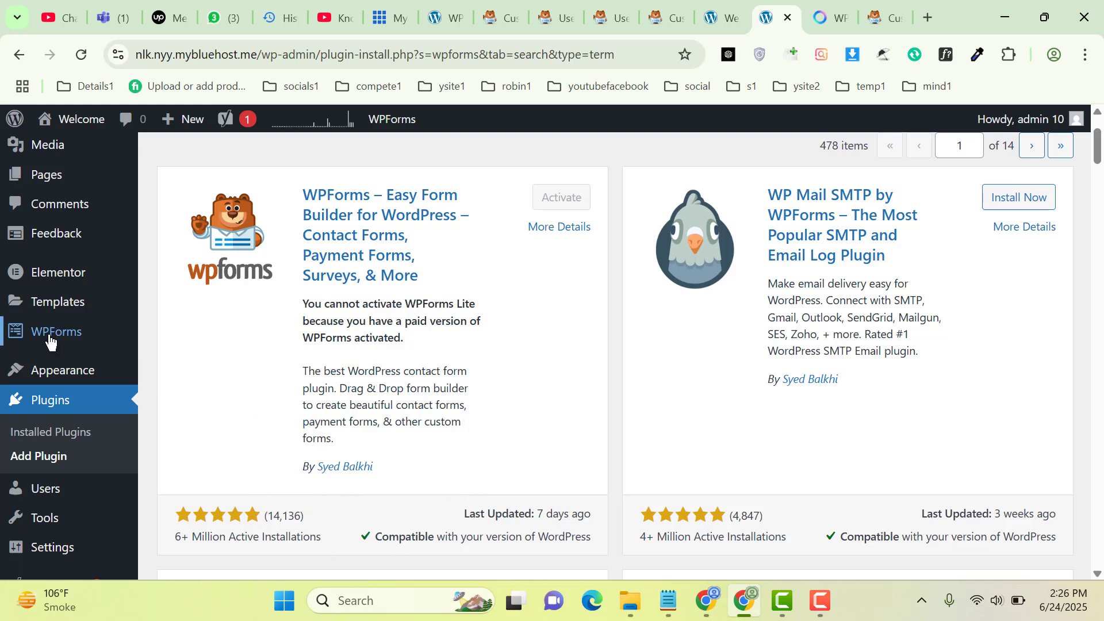
Start a new WPForms form named 'Payment Form'
{"action": "mouse_move", "coordinate": [51, 335]}
{"action": "left_click", "coordinate": [220, 288]}
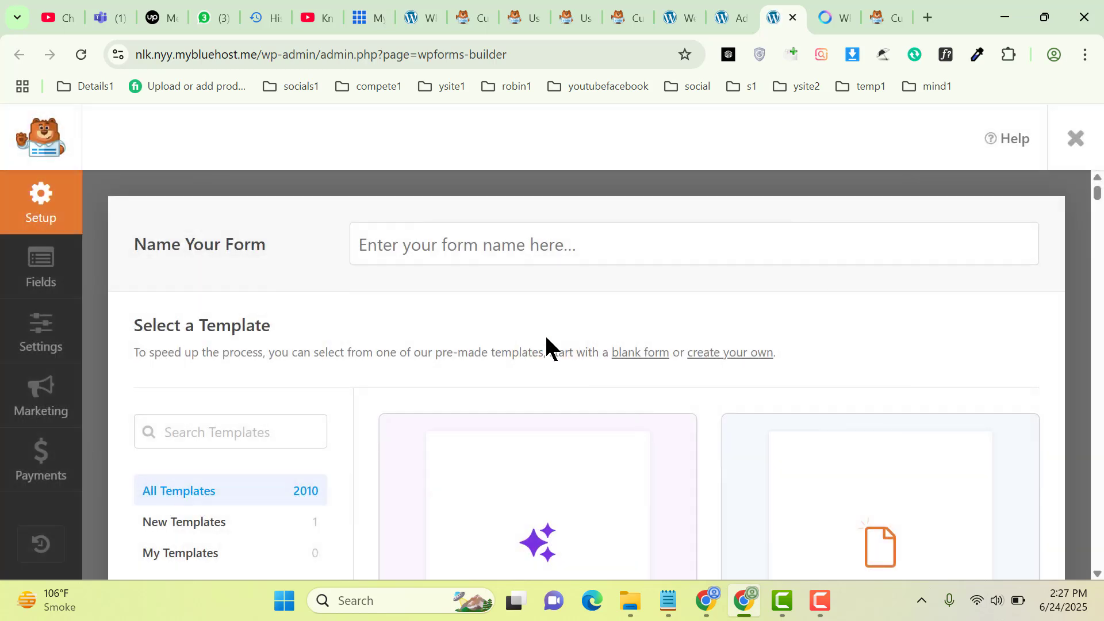
{"action": "left_click", "coordinate": [571, 240]}
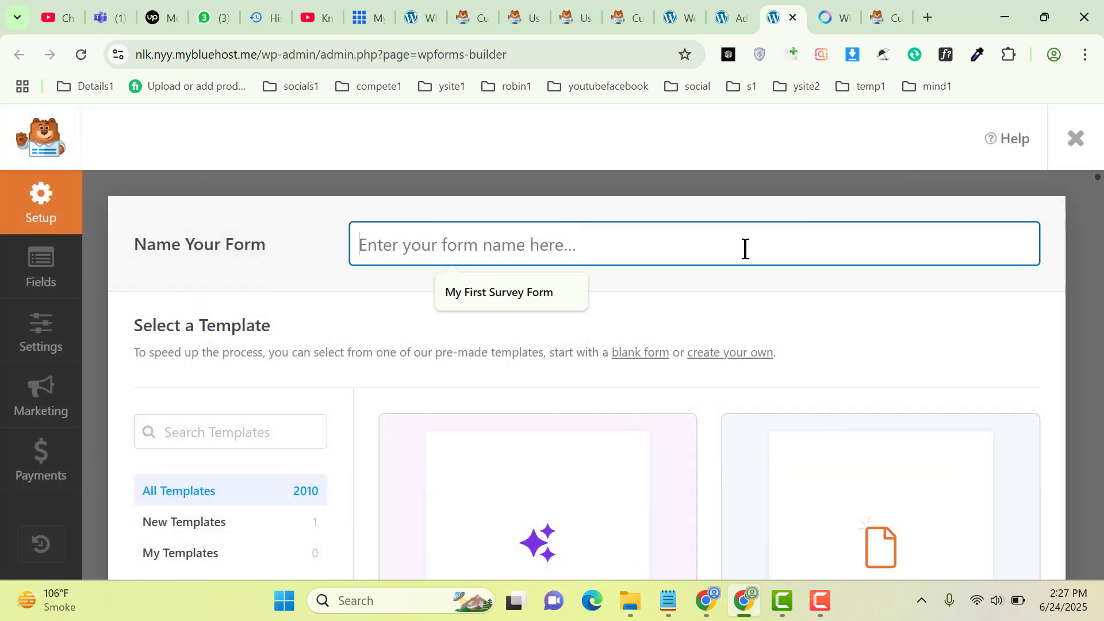
{"action": "type", "text": "Payment Form"}
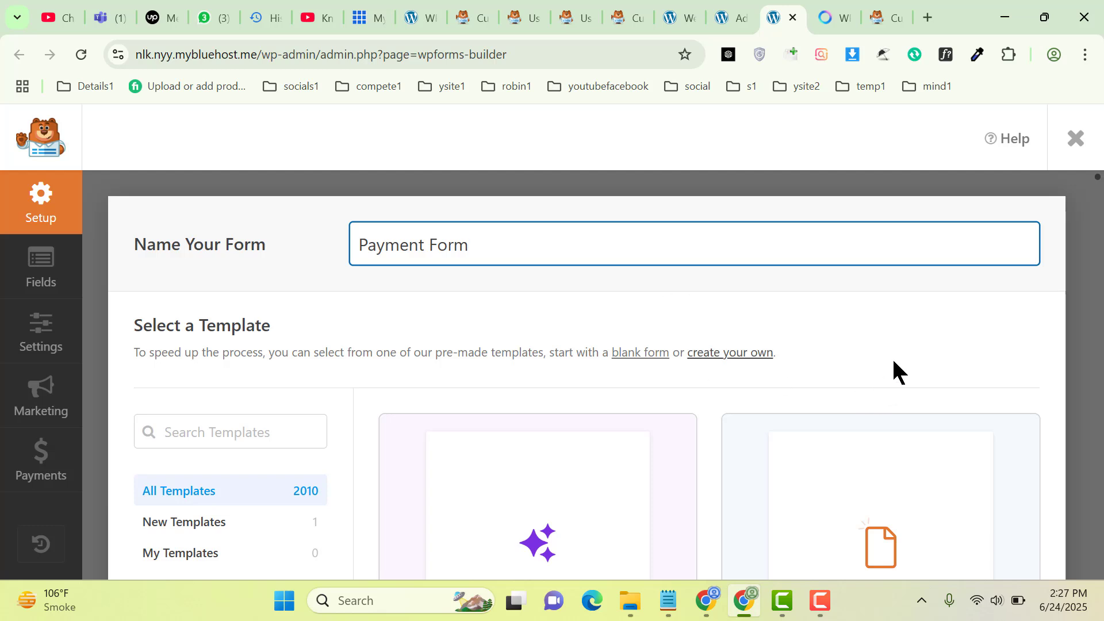
{"action": "left_click", "coordinate": [912, 335]}
{"action": "scroll", "coordinate": [913, 338], "scroll_direction": "down", "scroll_amount": 1}
{"action": "scroll", "coordinate": [914, 342], "scroll_direction": "down", "scroll_amount": 3}
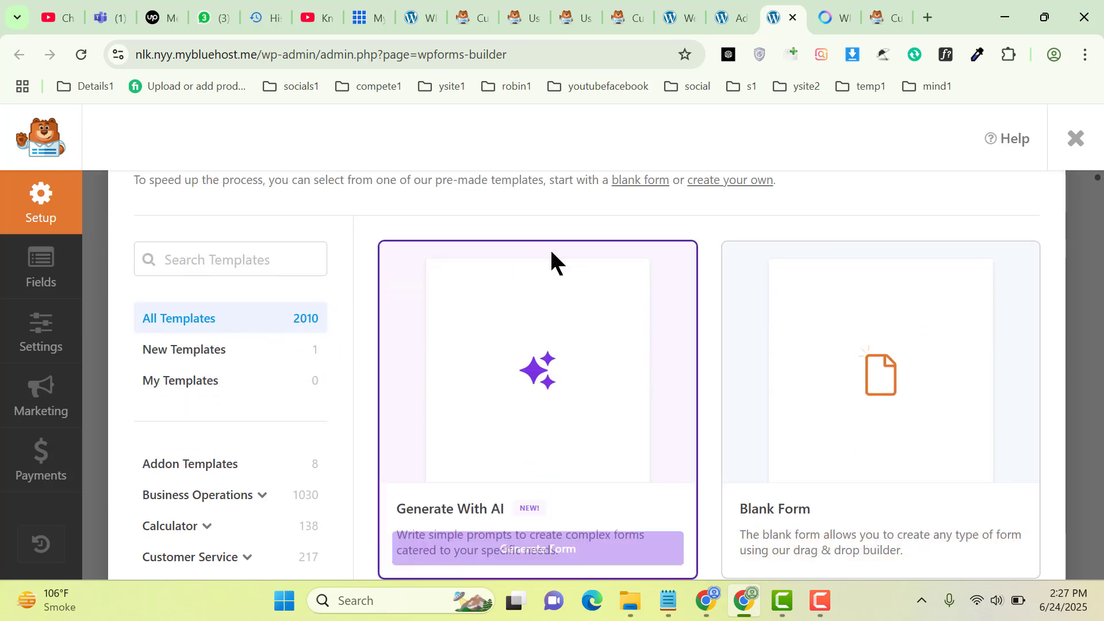
Search the form templates for 'billing'
{"action": "left_click", "coordinate": [232, 263]}
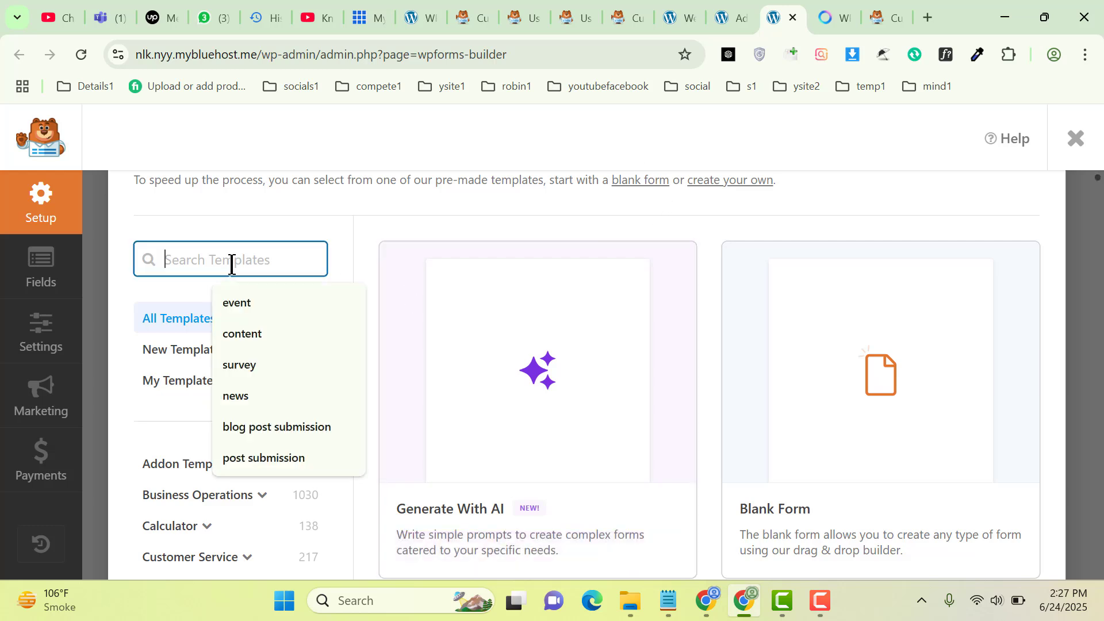
{"action": "type", "text": "billing"}
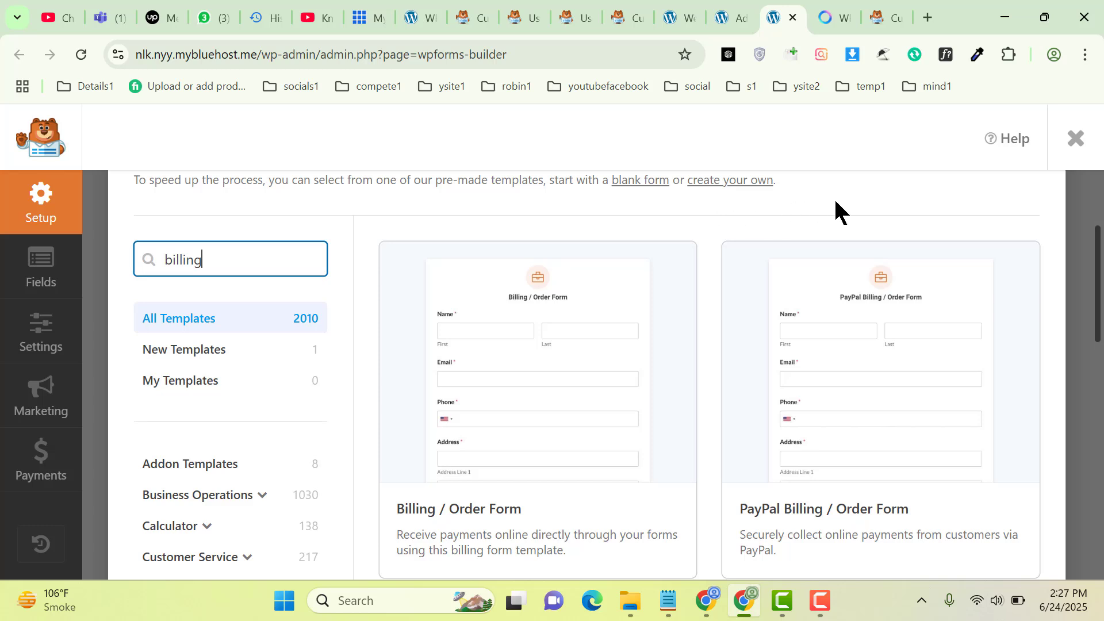
{"action": "scroll", "coordinate": [837, 207], "scroll_direction": "down", "scroll_amount": 1}
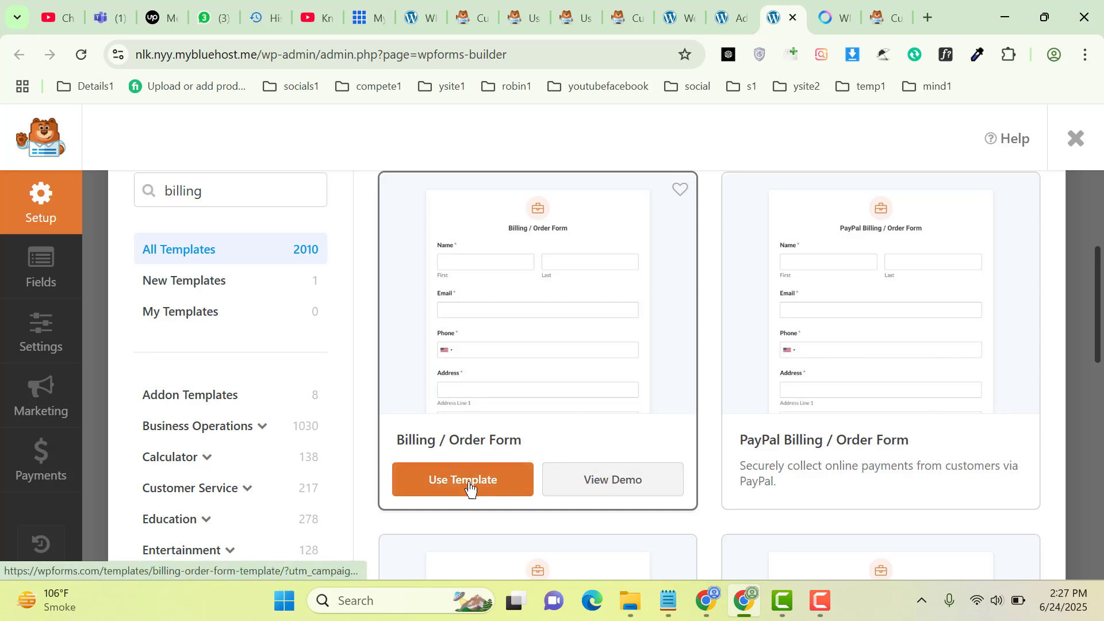
Create the form from the Billing / Order Form template and drop a Single Line Text field below Name
{"action": "left_click", "coordinate": [503, 486]}
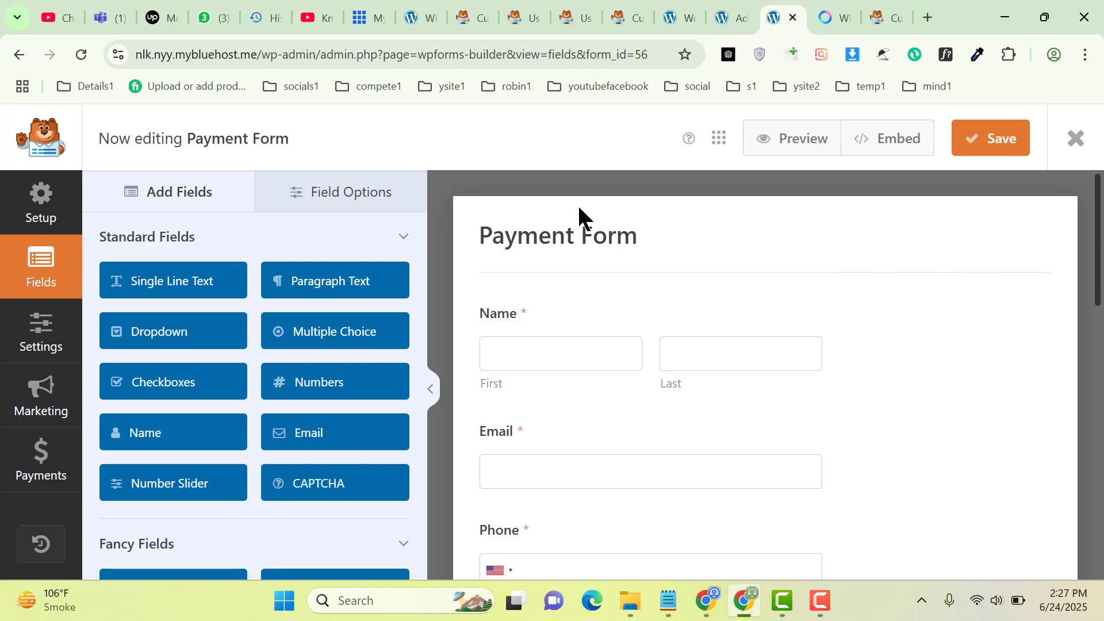
{"action": "left_click", "coordinate": [560, 239]}
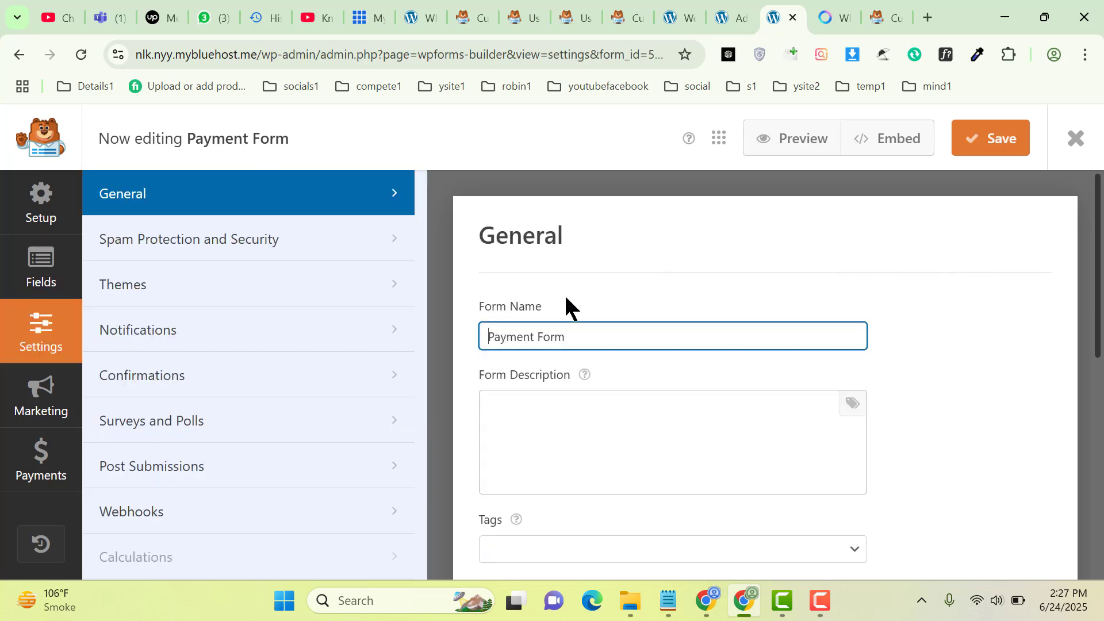
{"action": "left_click_drag", "start_coordinate": [618, 338], "coordinate": [473, 338]}
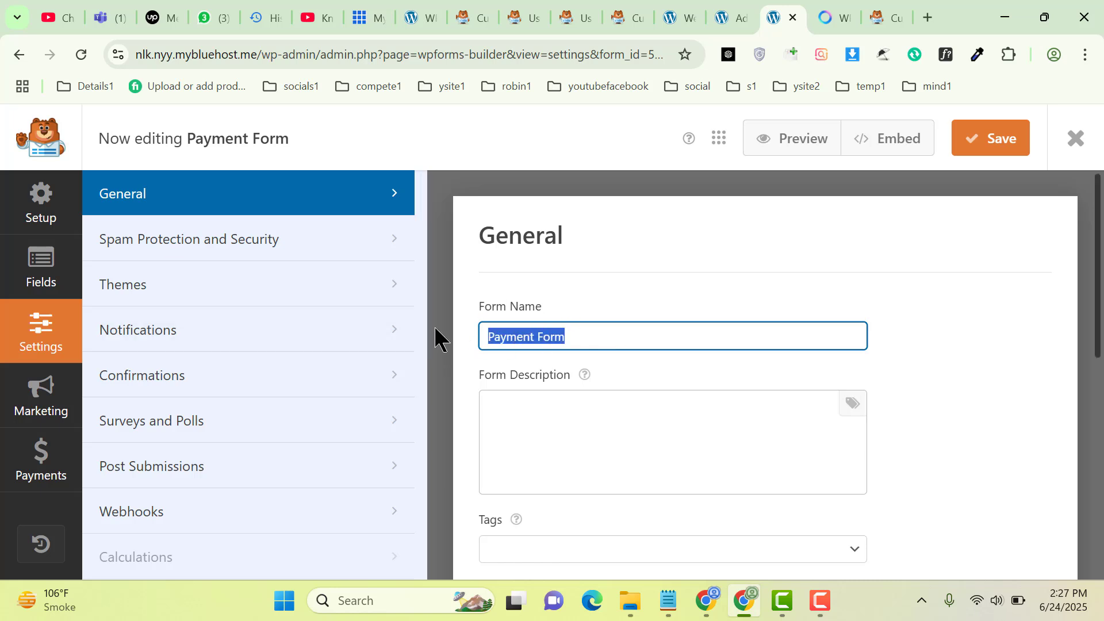
{"action": "left_click", "coordinate": [32, 277]}
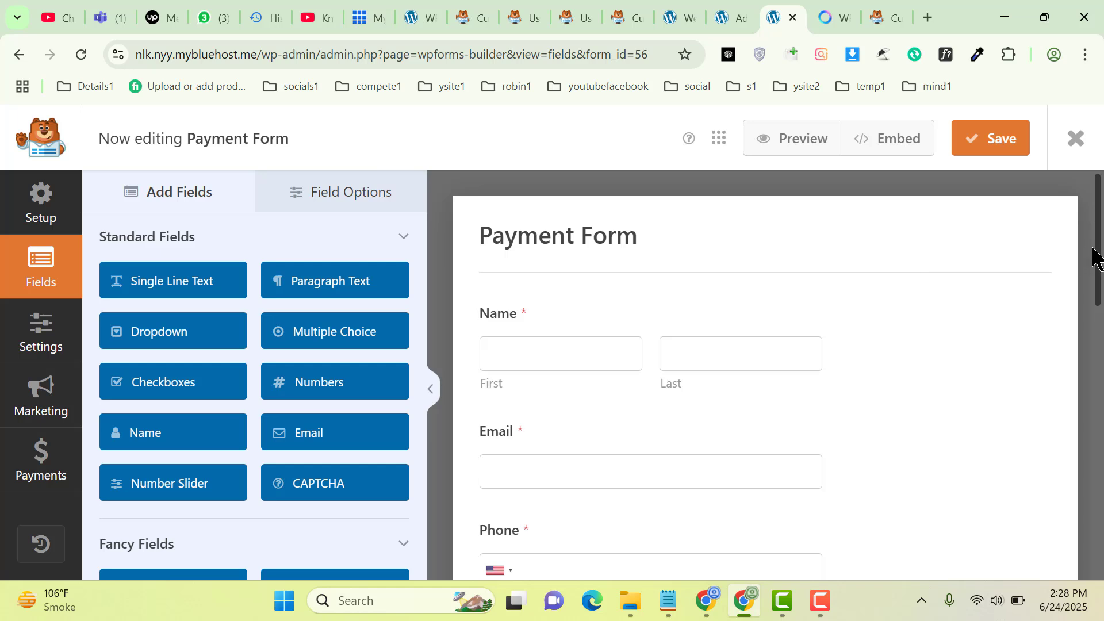
{"action": "scroll", "coordinate": [1099, 264], "scroll_direction": "down", "scroll_amount": 1}
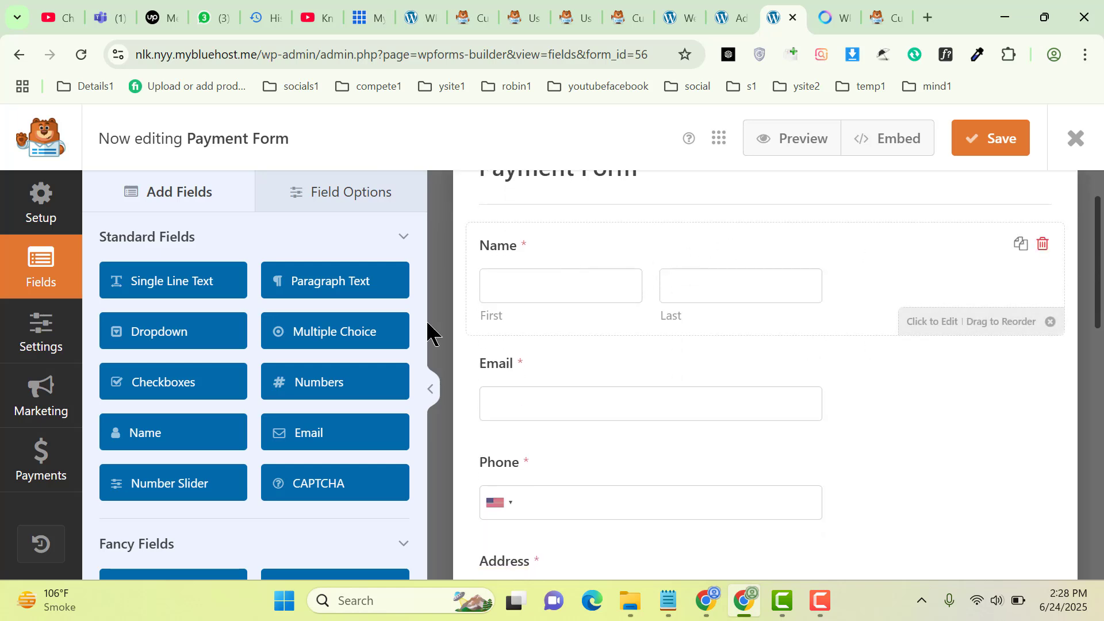
{"action": "left_click_drag", "start_coordinate": [195, 291], "coordinate": [473, 311]}
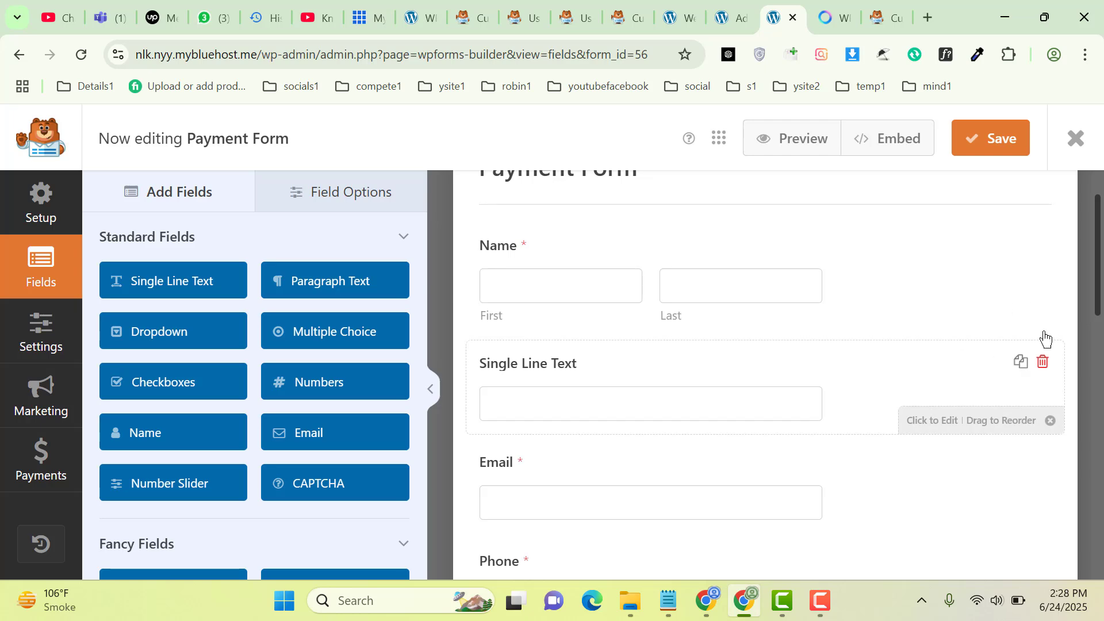
Delete the Single Line Text field and switch the Name field to the Simple format
{"action": "left_click", "coordinate": [1044, 368]}
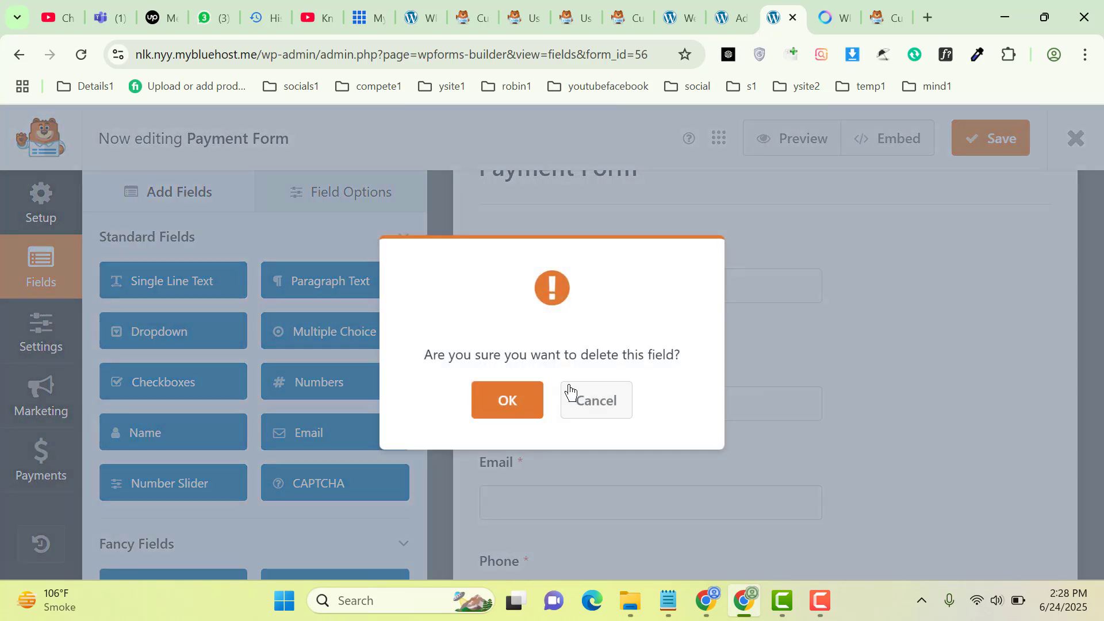
{"action": "left_click", "coordinate": [520, 403]}
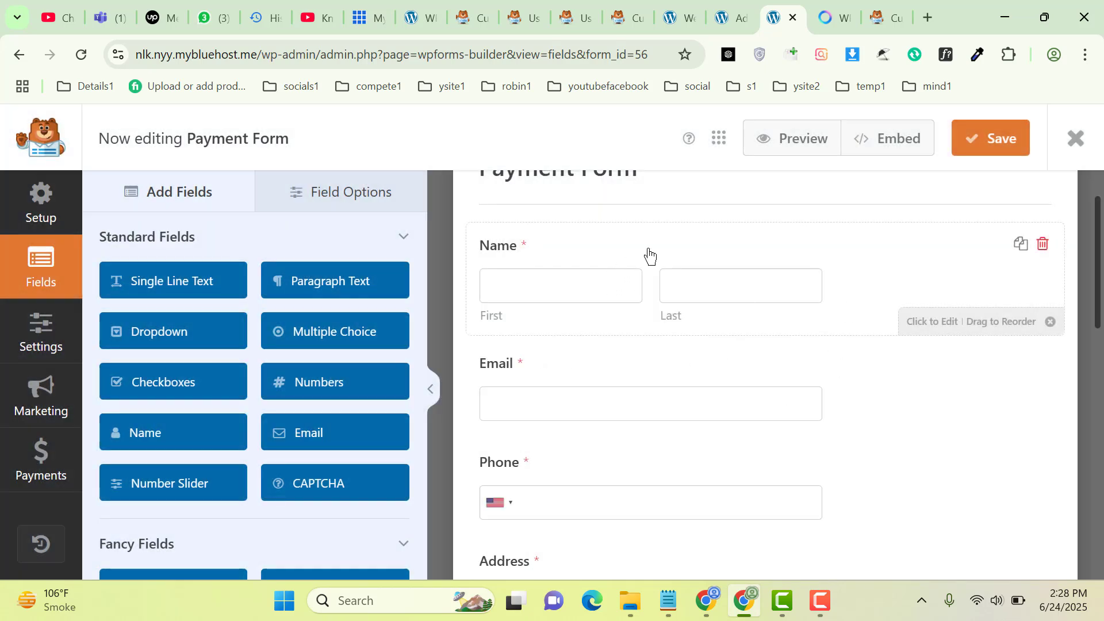
{"action": "left_click", "coordinate": [603, 257]}
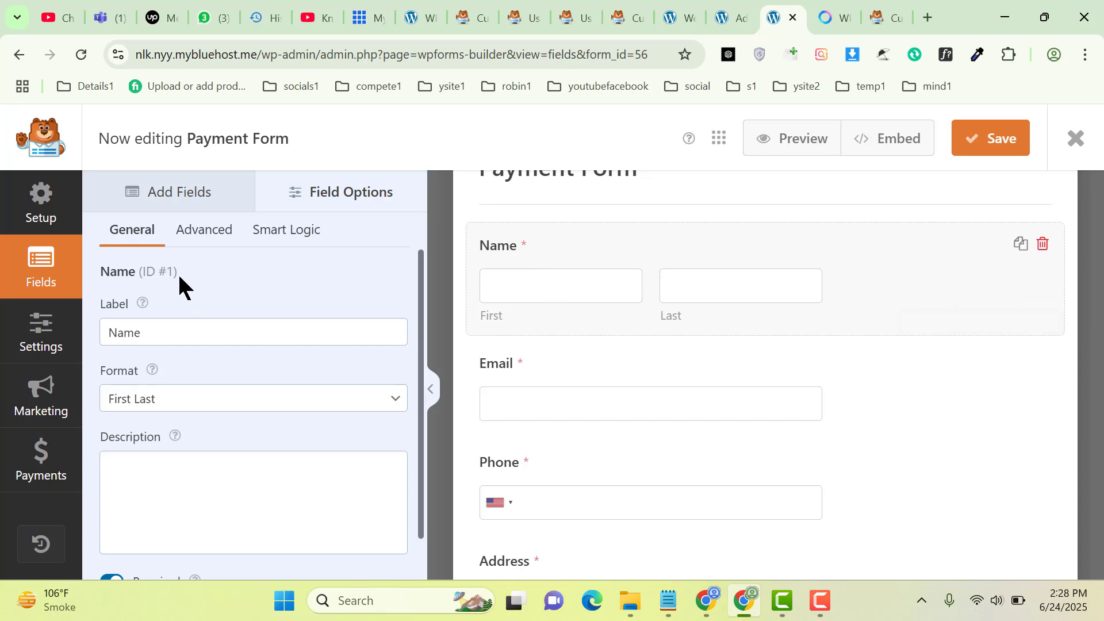
{"action": "left_click", "coordinate": [169, 407]}
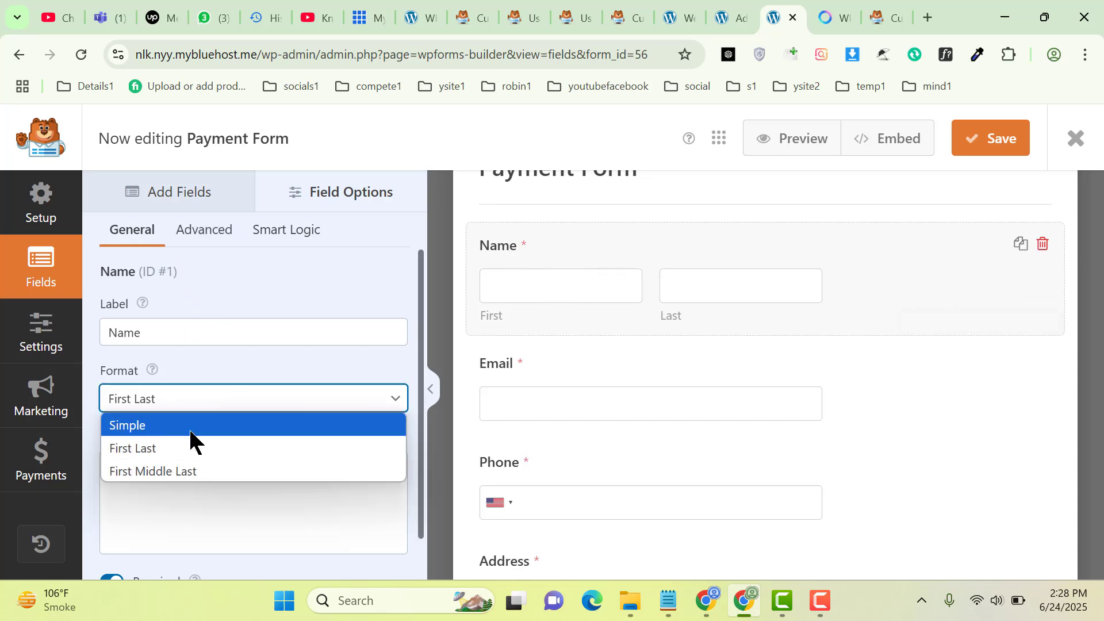
{"action": "left_click", "coordinate": [178, 426]}
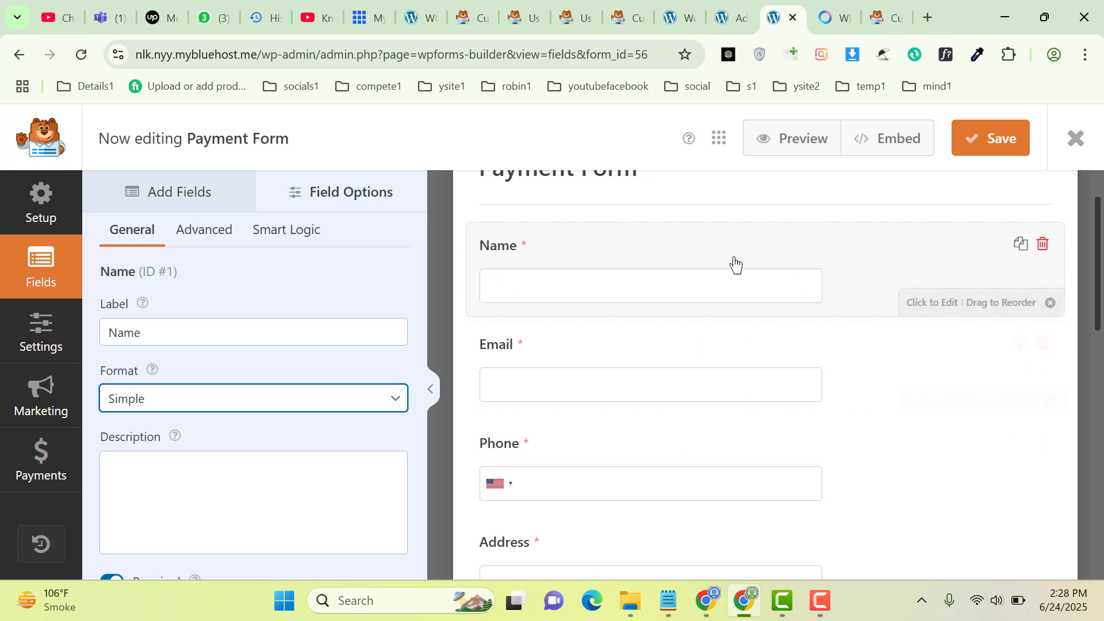
Review the Name field's size options, then scroll the preview down to Available Items
{"action": "left_click", "coordinate": [202, 230]}
{"action": "left_click", "coordinate": [156, 331]}
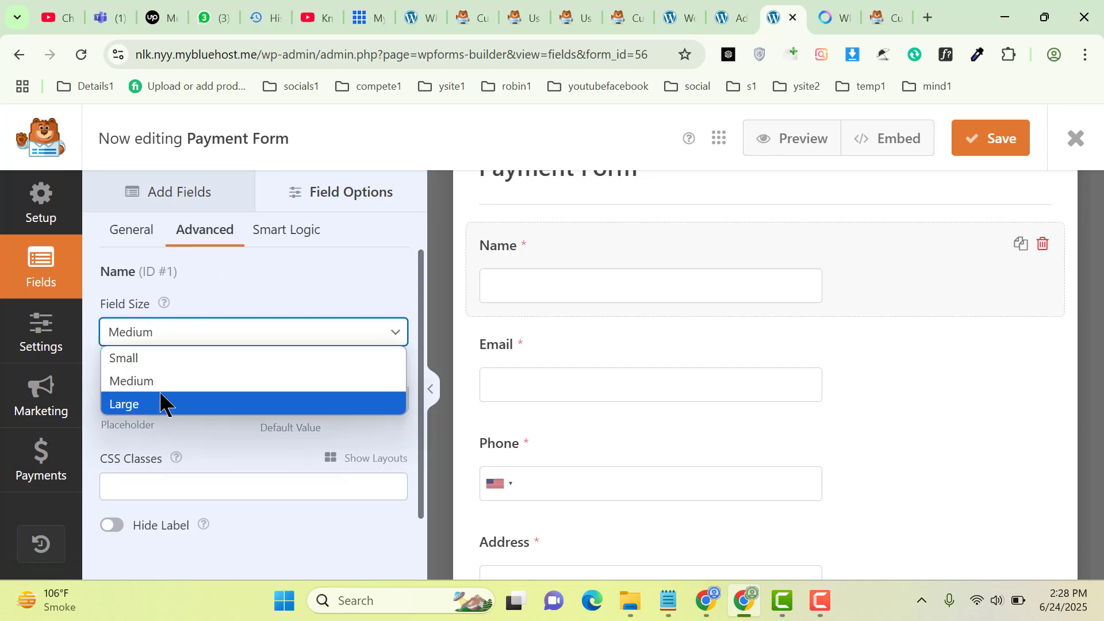
{"action": "left_click", "coordinate": [129, 233]}
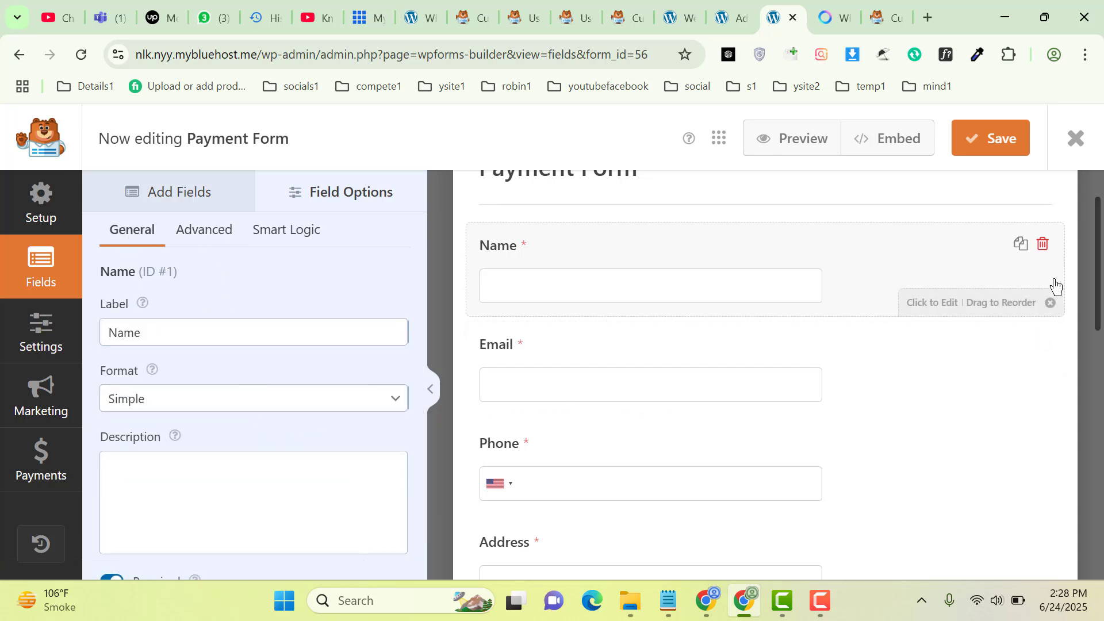
{"action": "left_click_drag", "start_coordinate": [1098, 313], "coordinate": [1092, 500]}
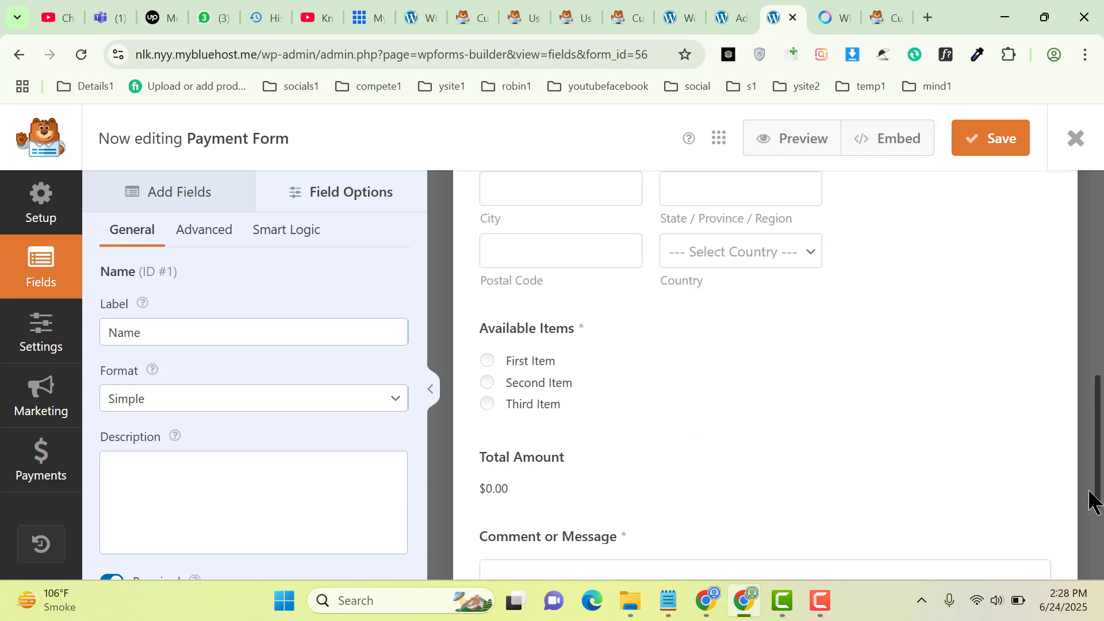
Relabel the Available Items field as 'Featured Products'
{"action": "left_click", "coordinate": [621, 355]}
{"action": "left_click_drag", "start_coordinate": [219, 325], "coordinate": [71, 351]}
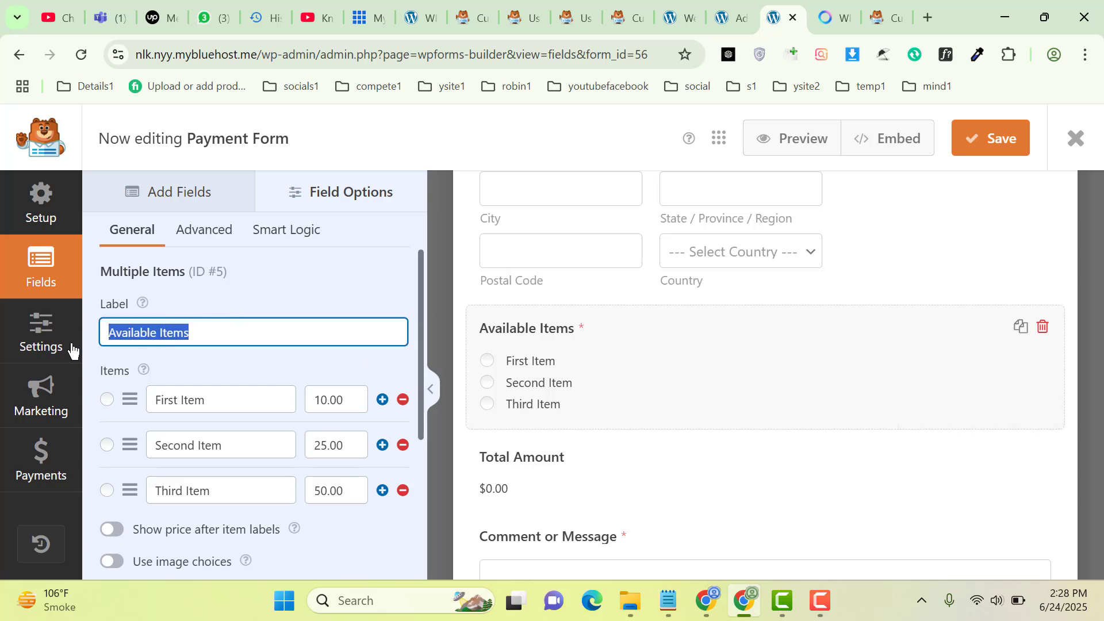
{"action": "type", "text": "F"}
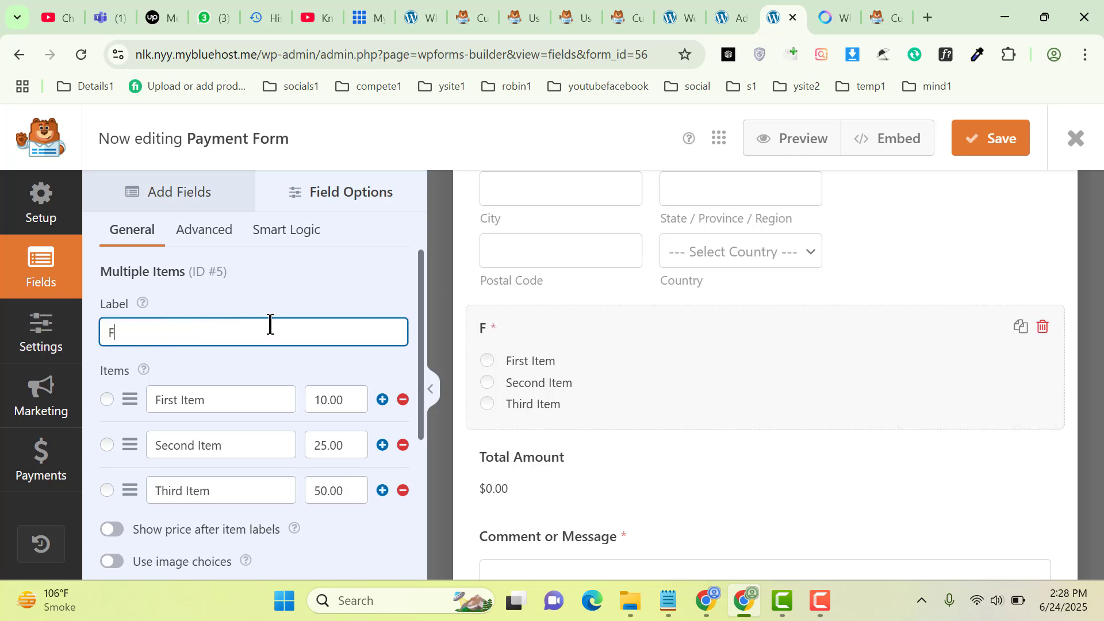
{"action": "type", "text": "eatured Pr"}
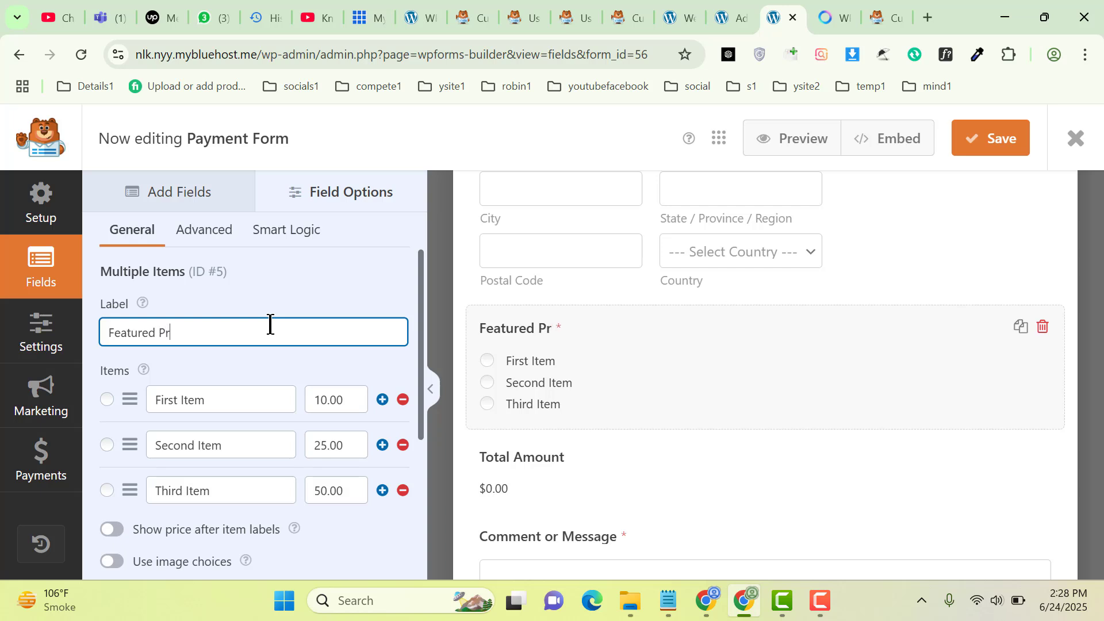
{"action": "type", "text": "oducts"}
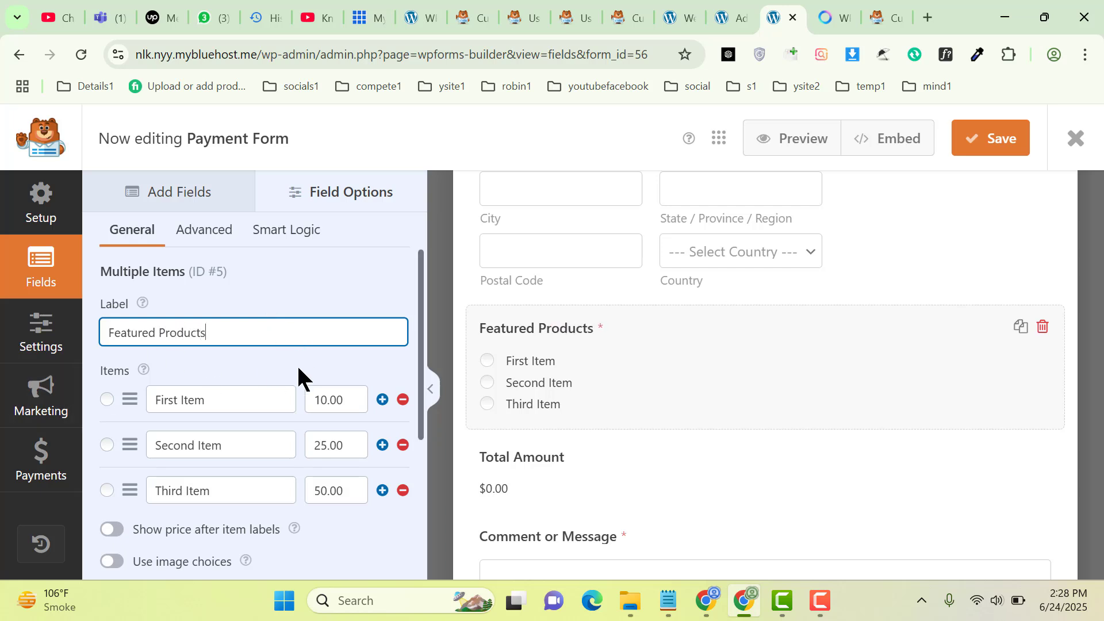
{"action": "left_click", "coordinate": [358, 399]}
{"action": "key", "text": "ctrl+a"}
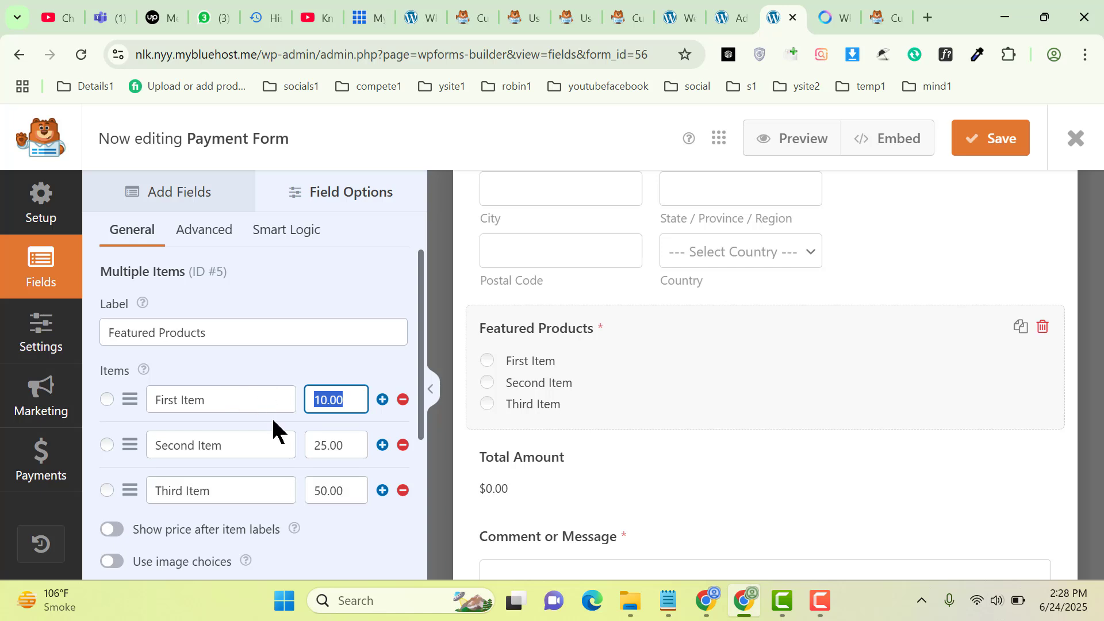
Rename the three product choices to Tshirt, Hoodi and Watches
{"action": "triple_click", "coordinate": [224, 395]}
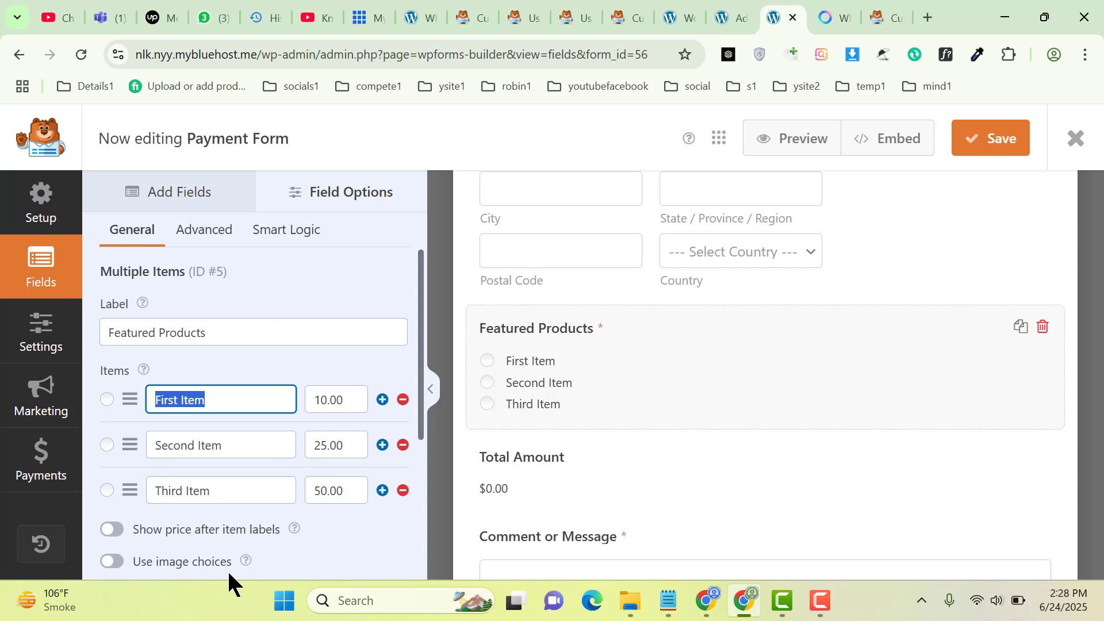
{"action": "type", "text": "Tish"}
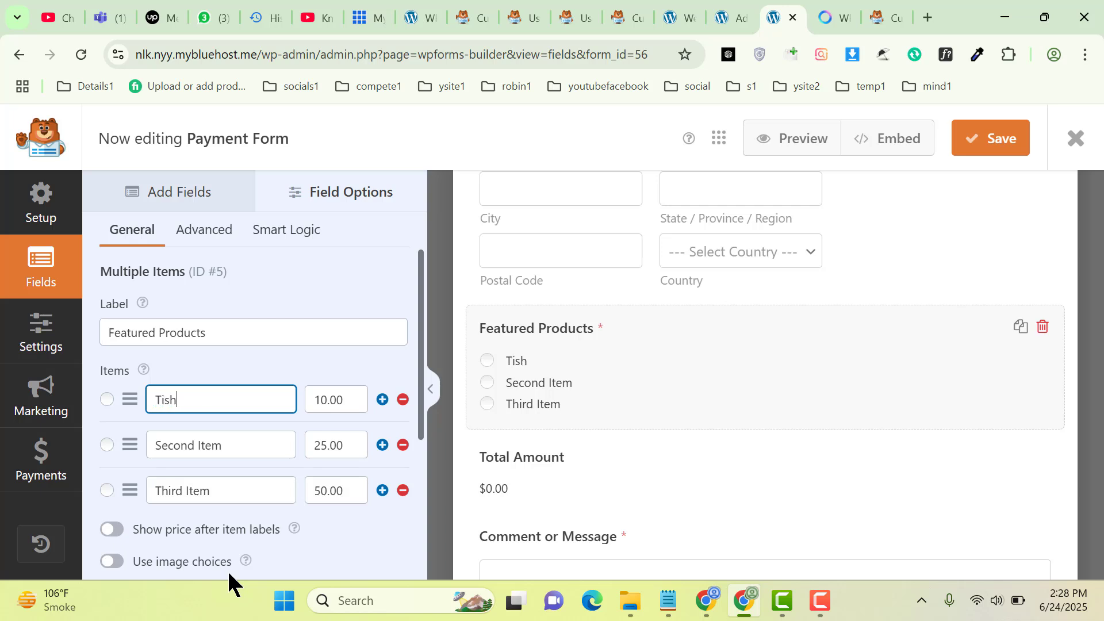
{"action": "key", "text": "BackSpace"}
{"action": "key", "text": "BackSpace"}
{"action": "key", "text": "BackSpace"}
{"action": "type", "text": "shirt"}
{"action": "triple_click", "coordinate": [228, 442]}
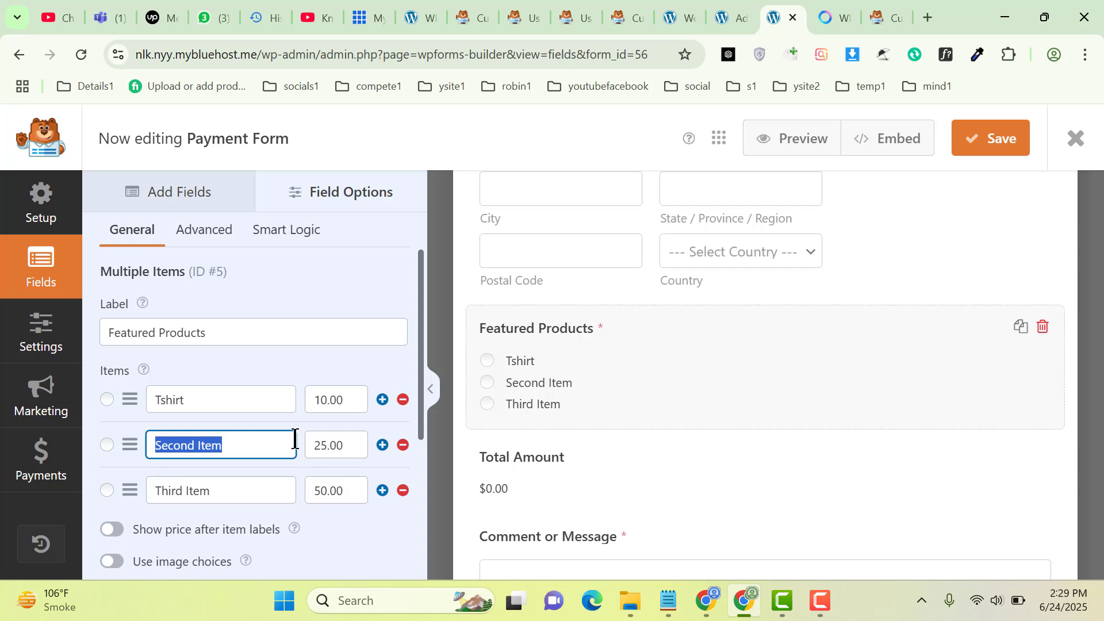
{"action": "type", "text": "Hoodi"}
{"action": "key", "text": "Tab"}
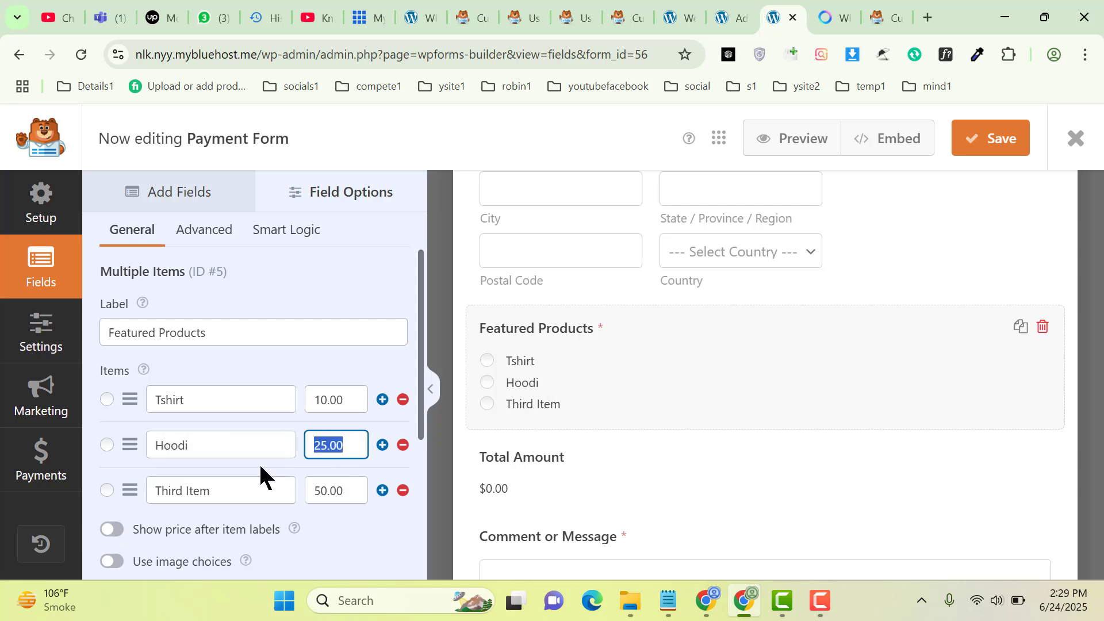
{"action": "triple_click", "coordinate": [236, 487]}
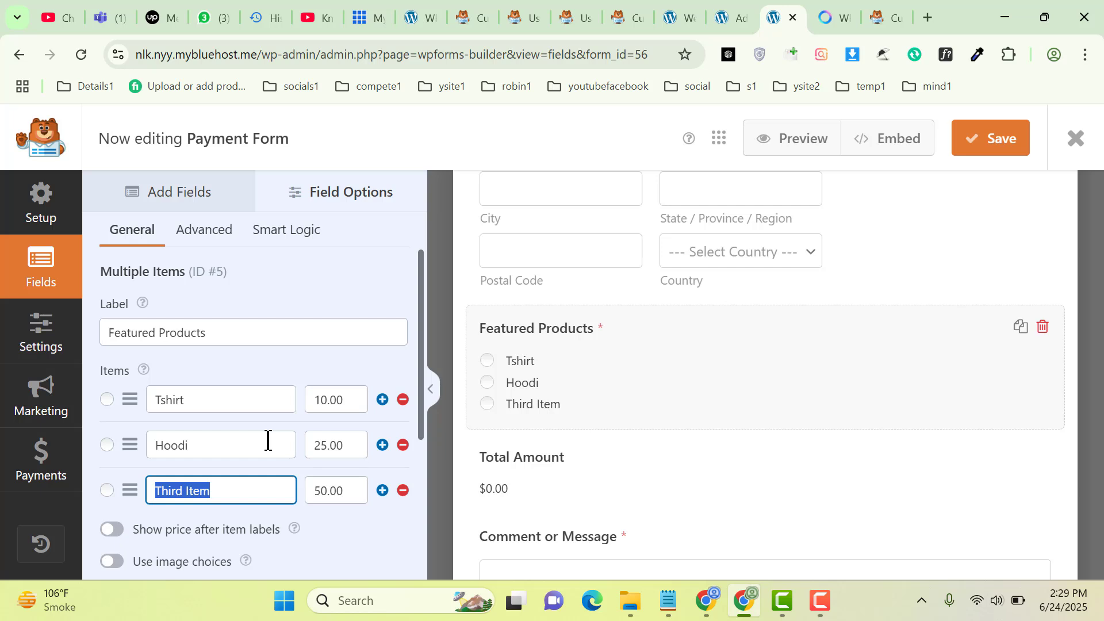
{"action": "type", "text": "Watches"}
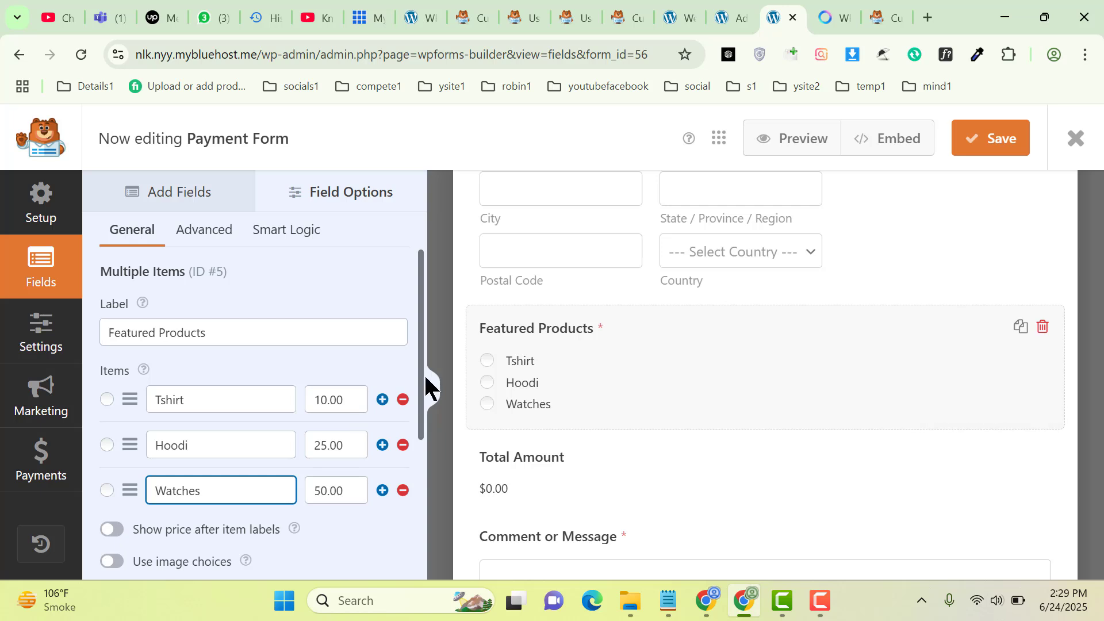
Try image choices then turn them off, and enable showing prices after item labels
{"action": "left_click_drag", "start_coordinate": [421, 409], "coordinate": [424, 483]}
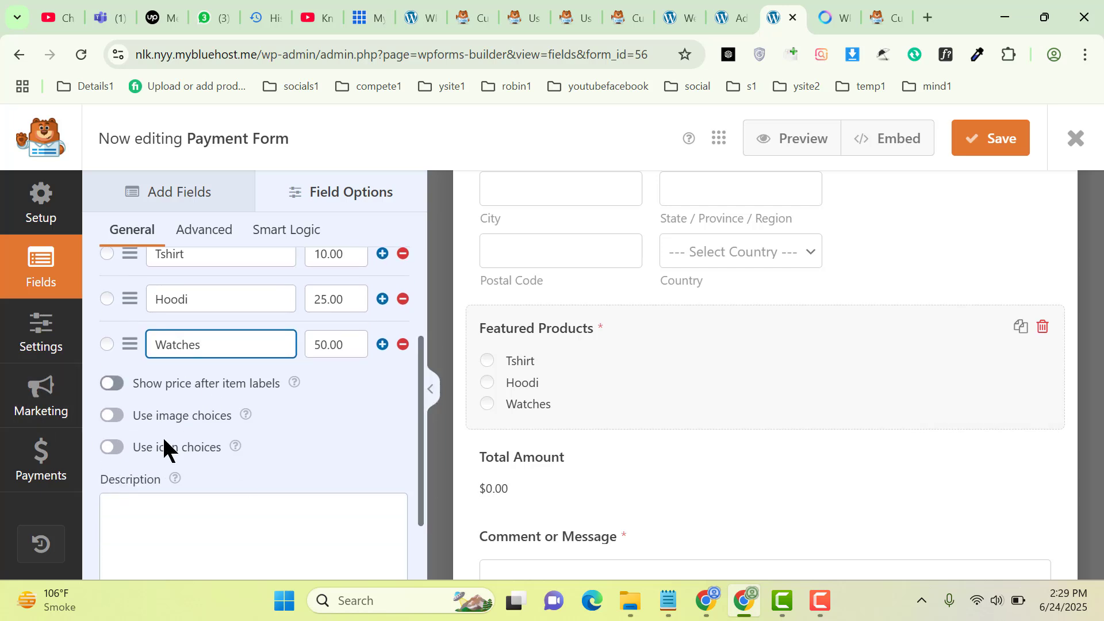
{"action": "left_click", "coordinate": [114, 416]}
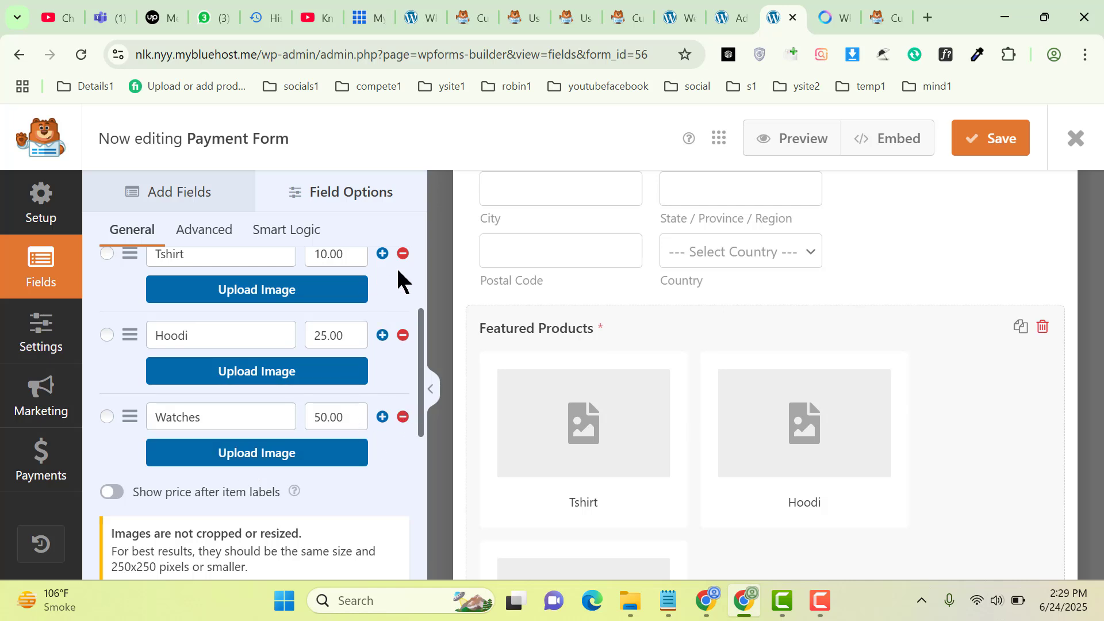
{"action": "scroll", "coordinate": [416, 294], "scroll_direction": "up", "scroll_amount": 2}
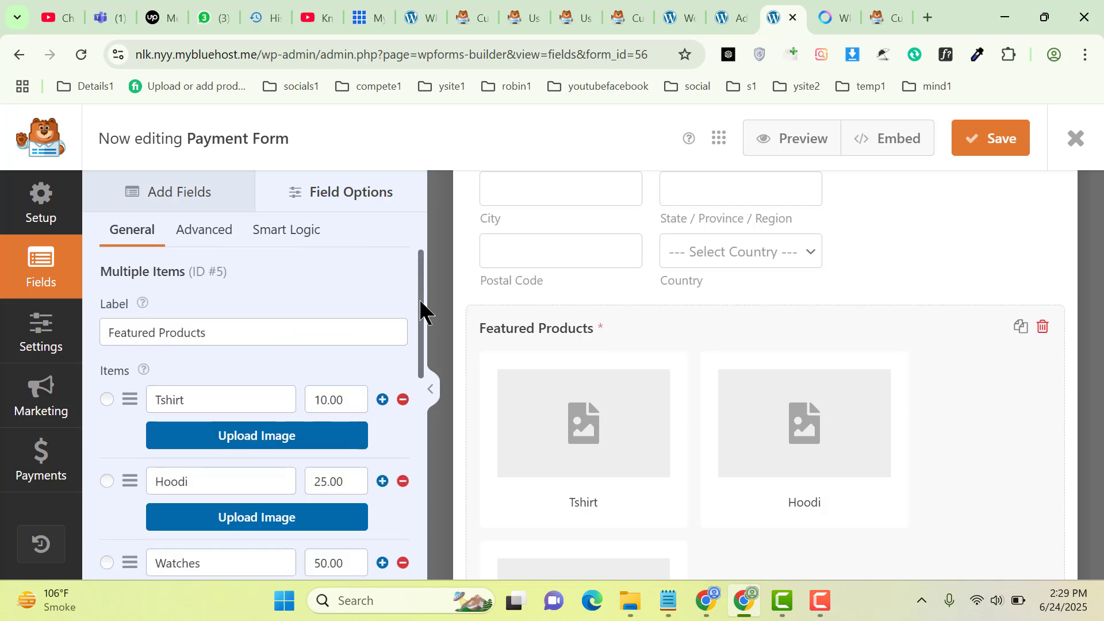
{"action": "left_click_drag", "start_coordinate": [418, 302], "coordinate": [419, 442]}
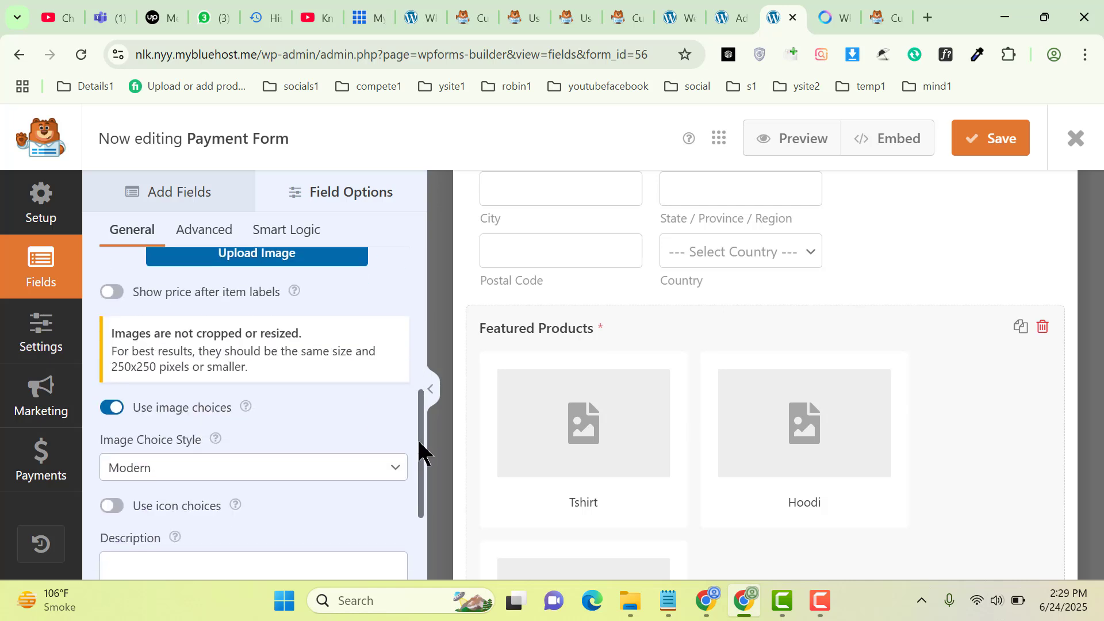
{"action": "left_click", "coordinate": [113, 408]}
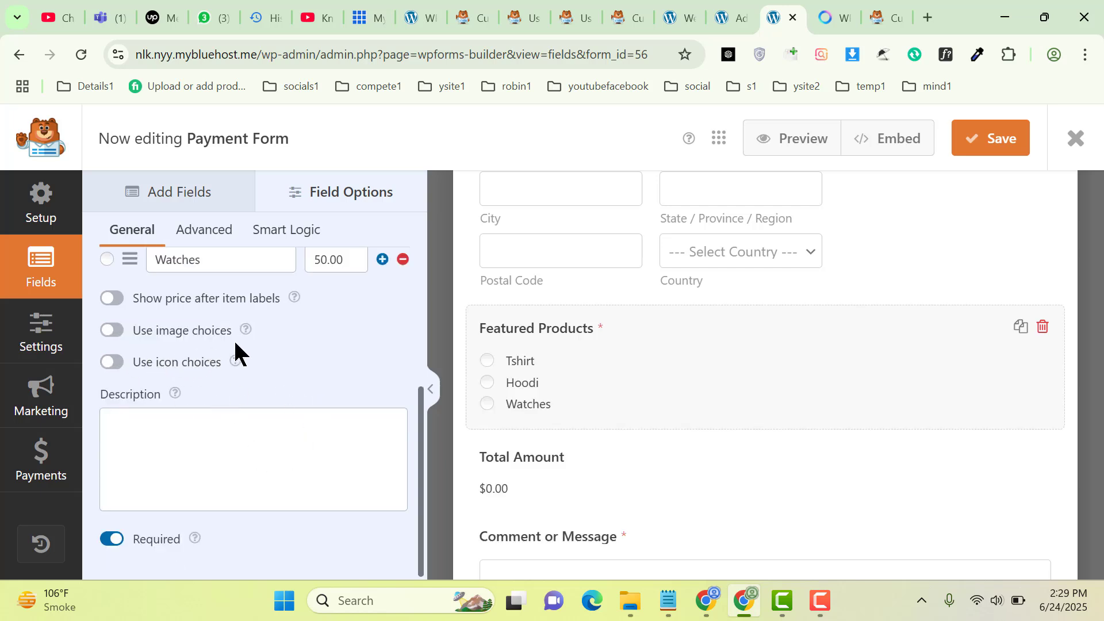
{"action": "left_click", "coordinate": [114, 304]}
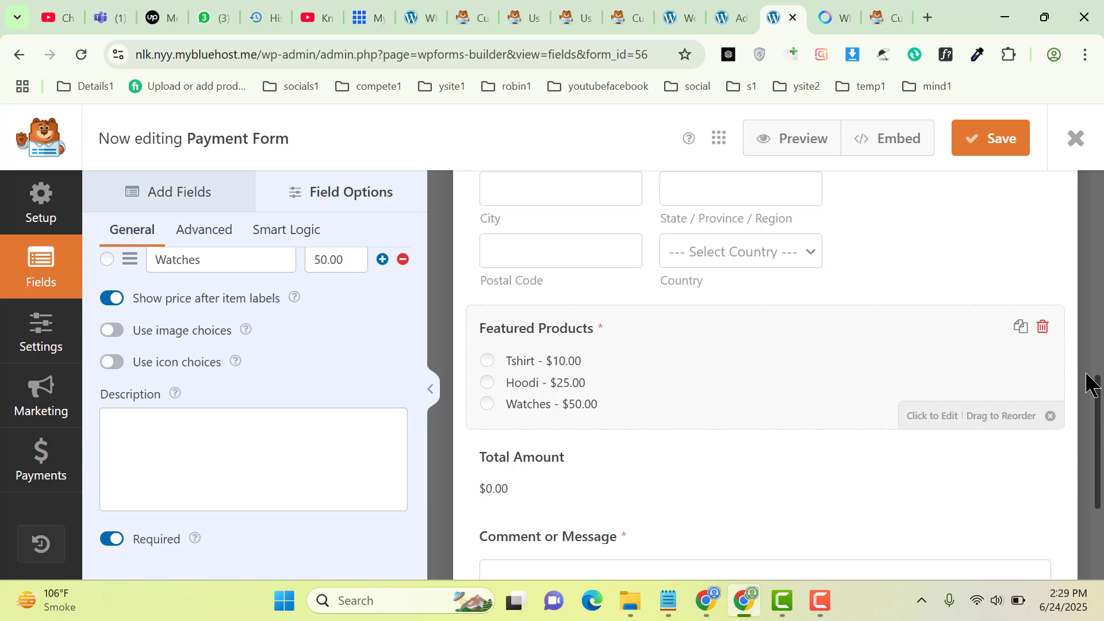
{"action": "left_click_drag", "start_coordinate": [1099, 402], "coordinate": [1098, 450]}
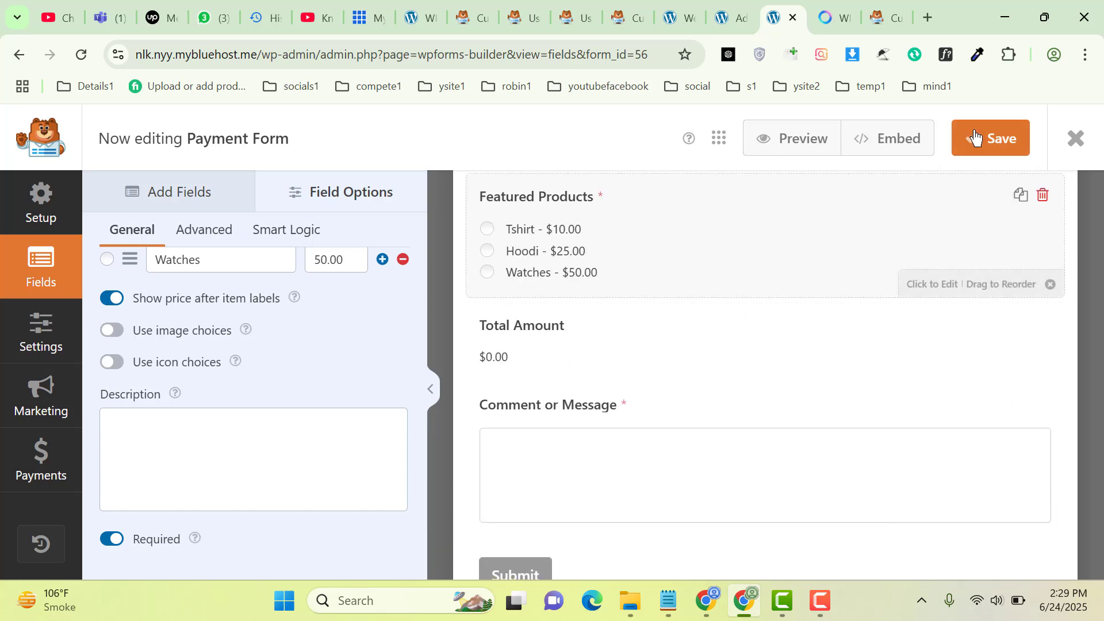
Save the form and copy its shortcode [wpforms id="56" title="false"]
{"action": "left_click", "coordinate": [996, 143]}
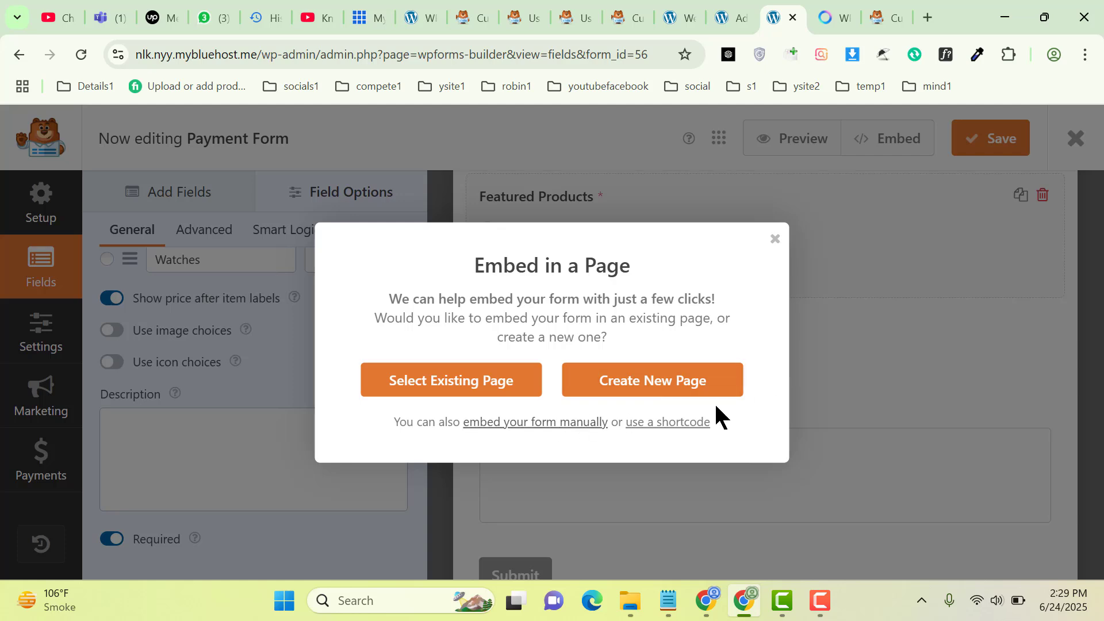
{"action": "left_click", "coordinate": [656, 424]}
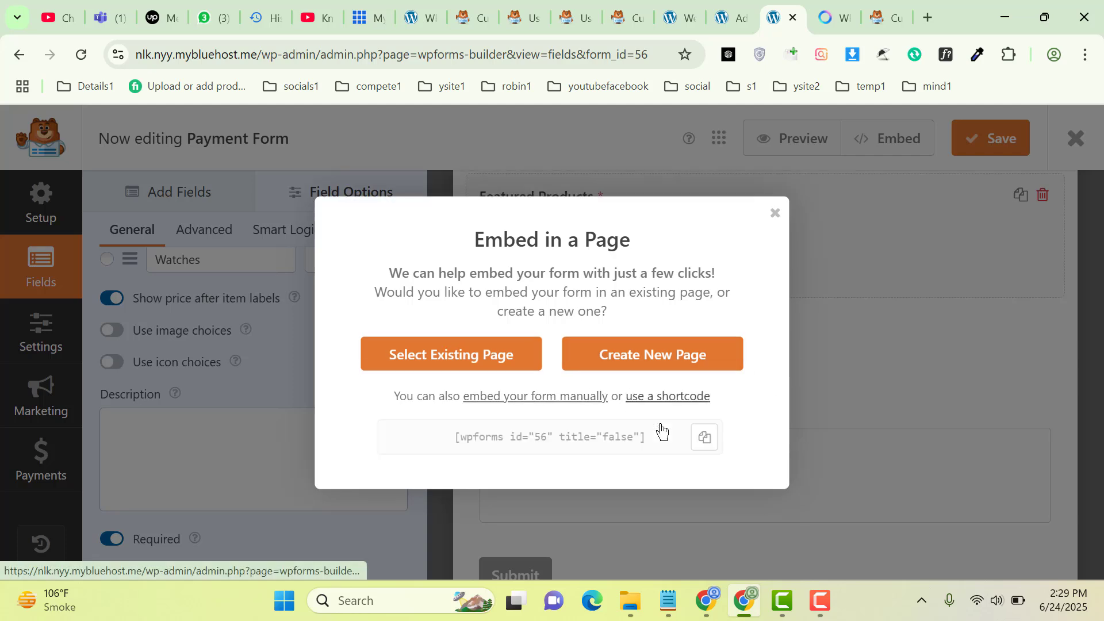
{"action": "left_click", "coordinate": [705, 438]}
{"action": "left_click", "coordinate": [729, 16]}
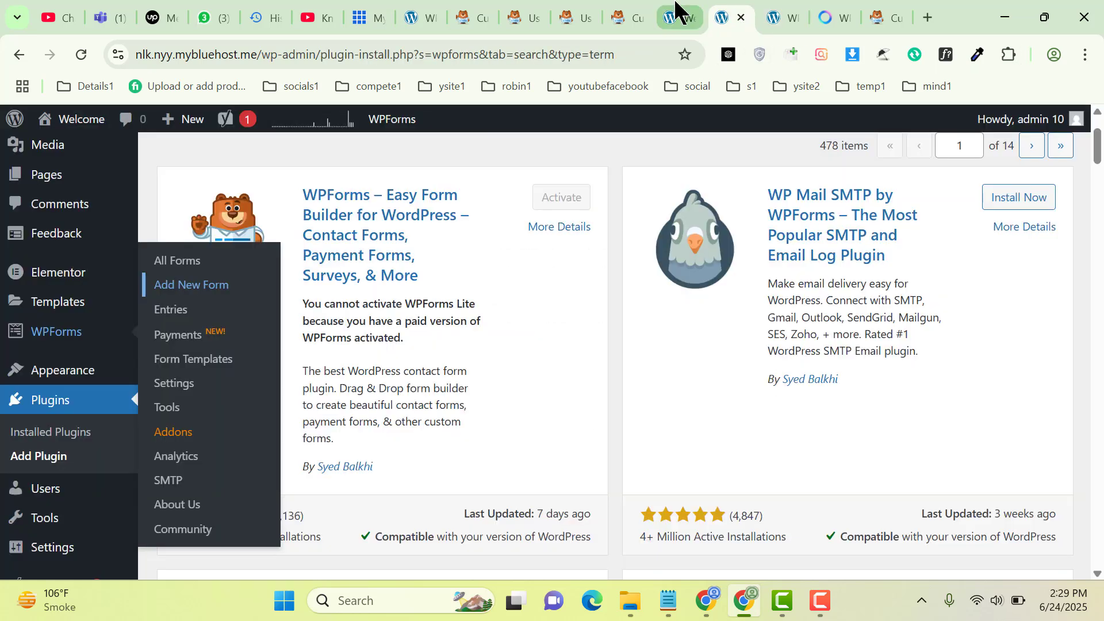
Create a new WordPress page titled 'Payment Form' and paste the form shortcode into its body
{"action": "mouse_move", "coordinate": [185, 122]}
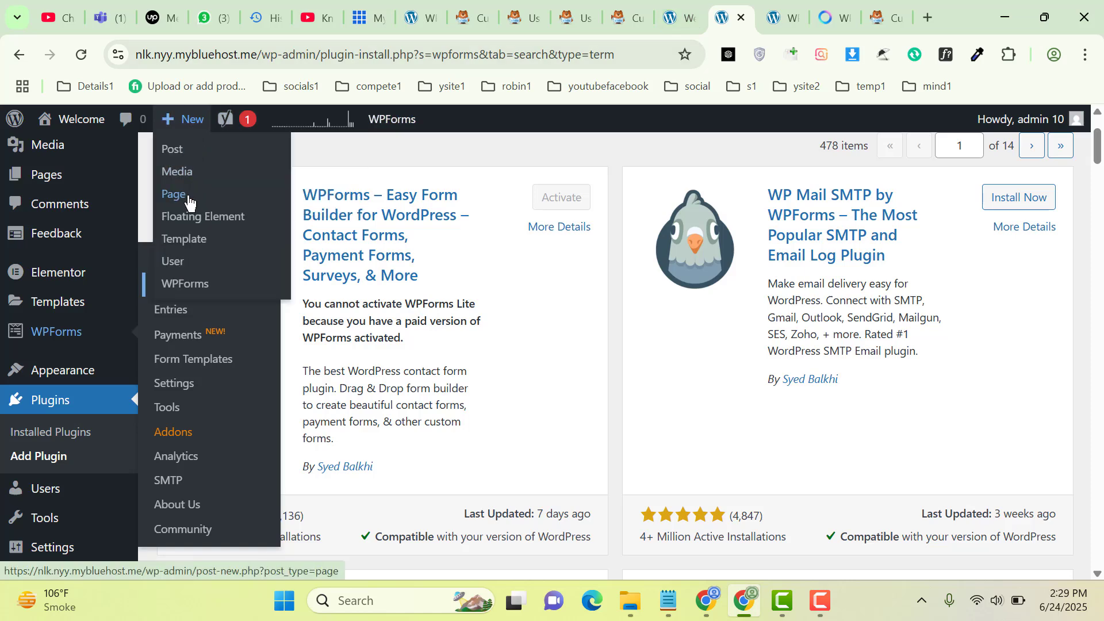
{"action": "middle_click", "coordinate": [188, 199]}
{"action": "left_click", "coordinate": [791, 17]}
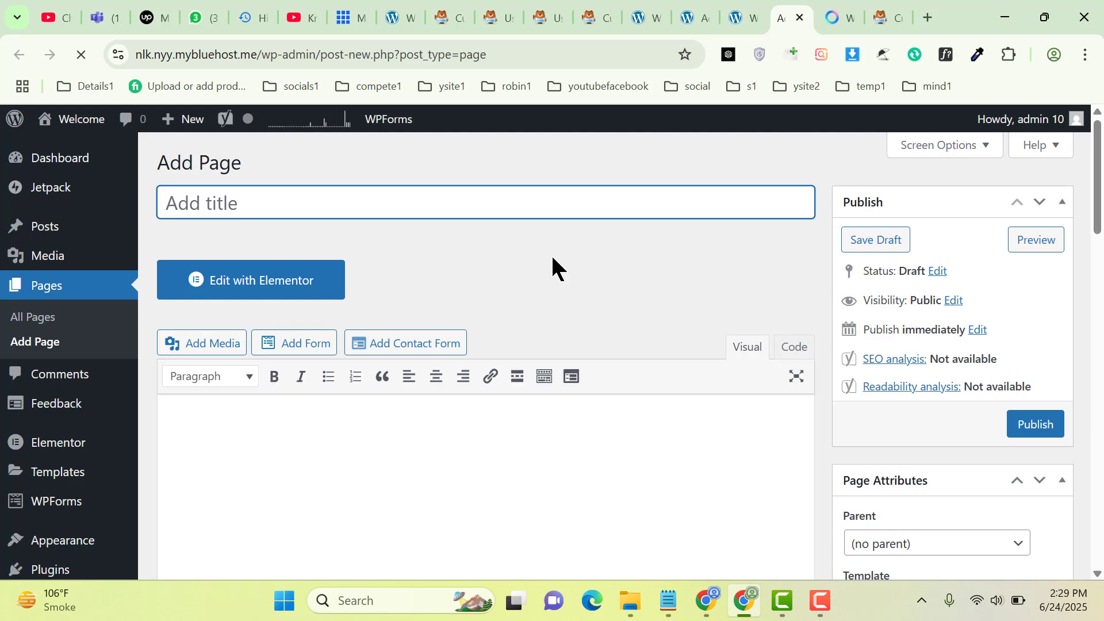
{"action": "type", "text": "P"}
{"action": "key", "text": "BackSpace"}
{"action": "type", "text": "Payment Form"}
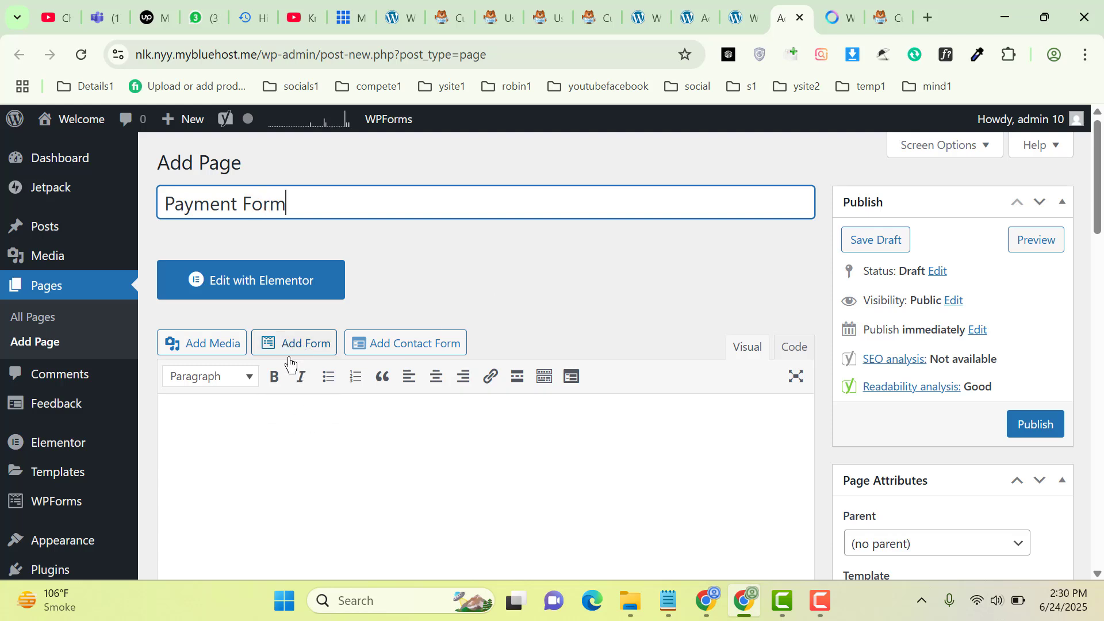
{"action": "left_click", "coordinate": [198, 439]}
{"action": "key", "text": "ctrl+v"}
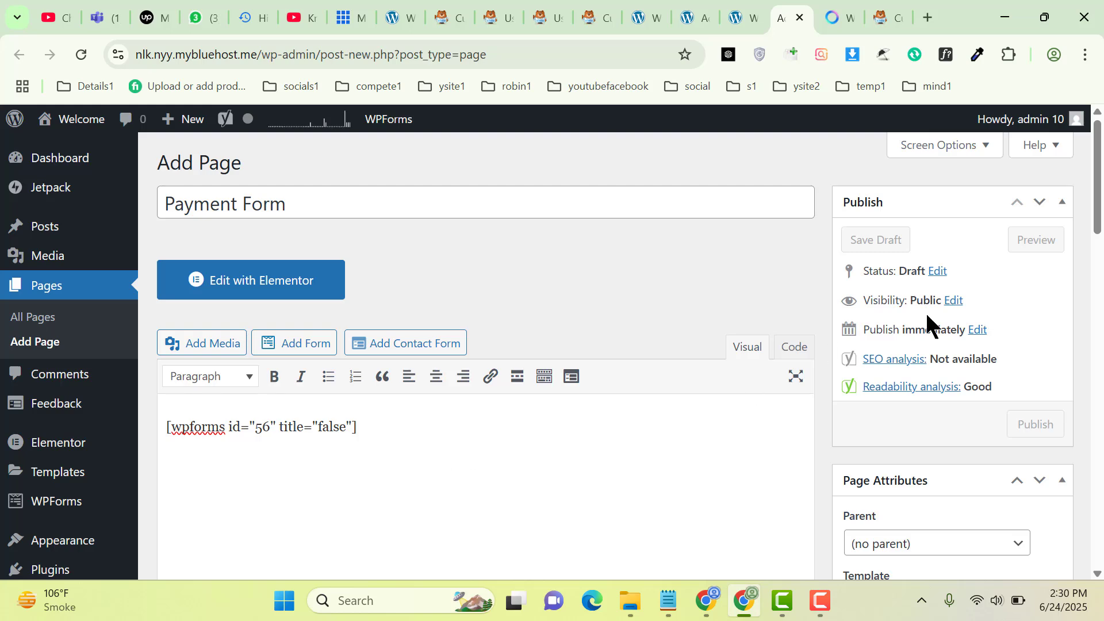
Set the page template to Elementor Full Width and publish the page
{"action": "scroll", "coordinate": [1087, 257], "scroll_direction": "down", "scroll_amount": 3}
{"action": "left_click", "coordinate": [911, 402]}
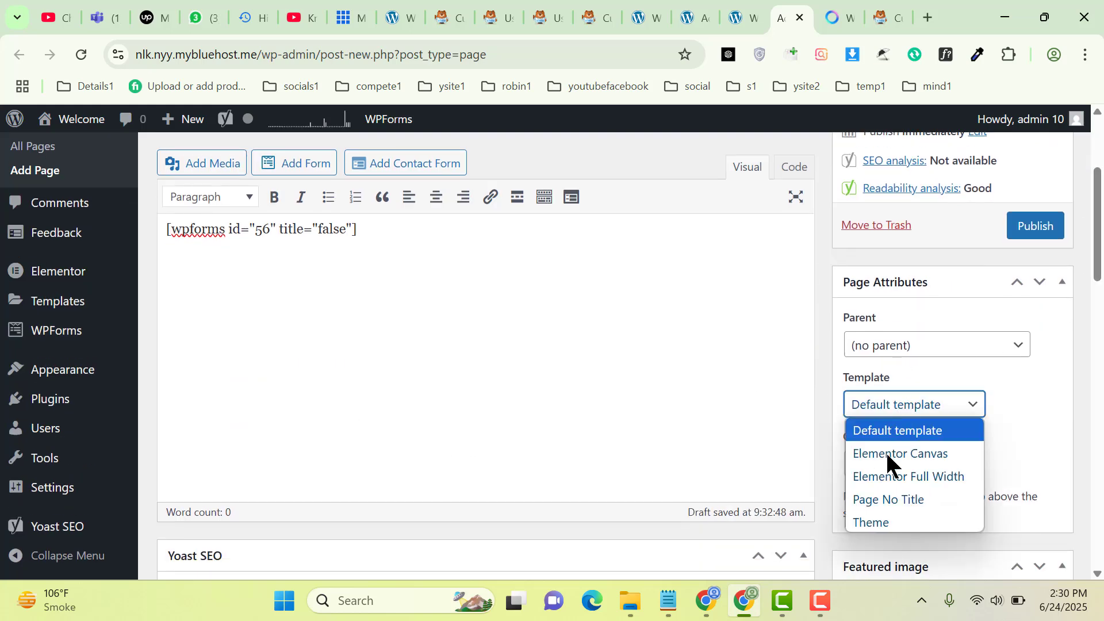
{"action": "left_click", "coordinate": [906, 476]}
{"action": "left_click", "coordinate": [1047, 230]}
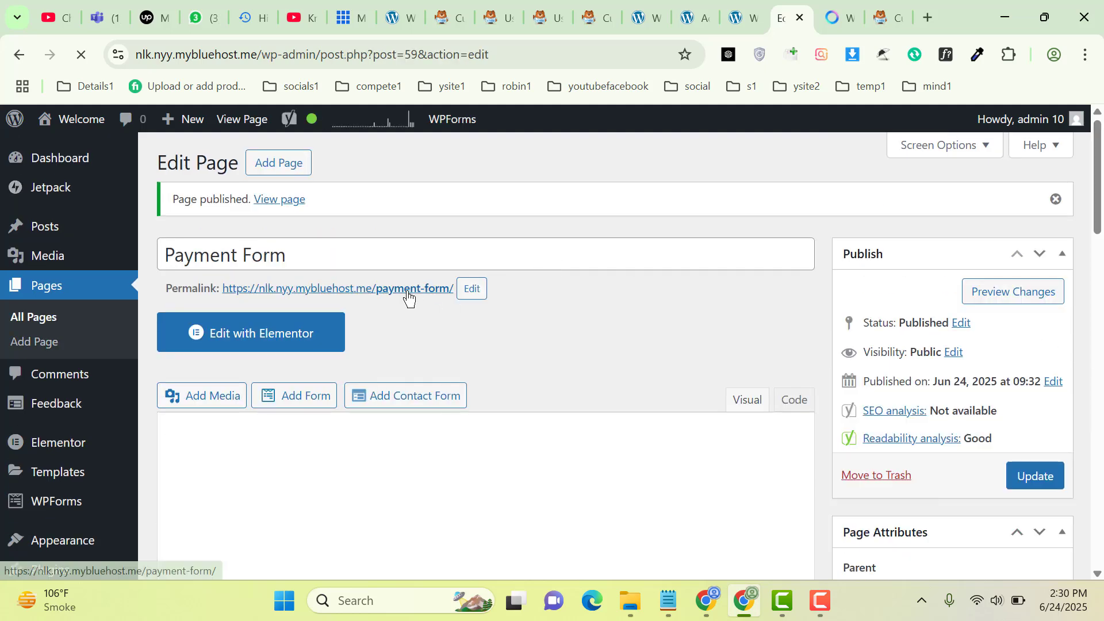
Open the Payment Form page's permalink in a new browser tab to view the live form
{"action": "right_click", "coordinate": [407, 292]}
{"action": "left_click", "coordinate": [463, 447]}
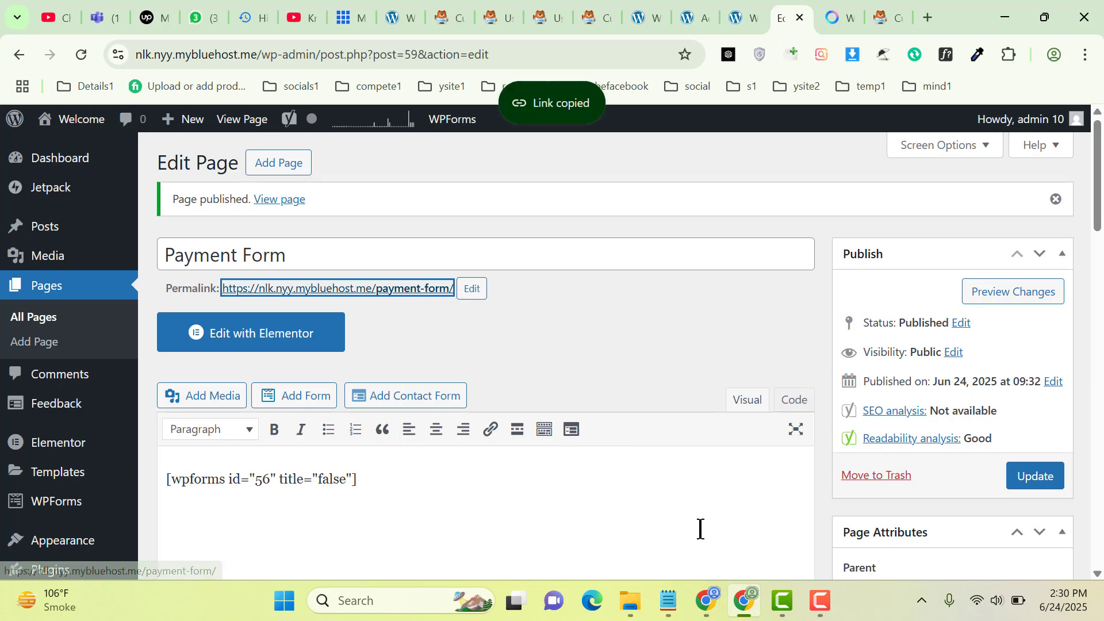
{"action": "left_click", "coordinate": [709, 605]}
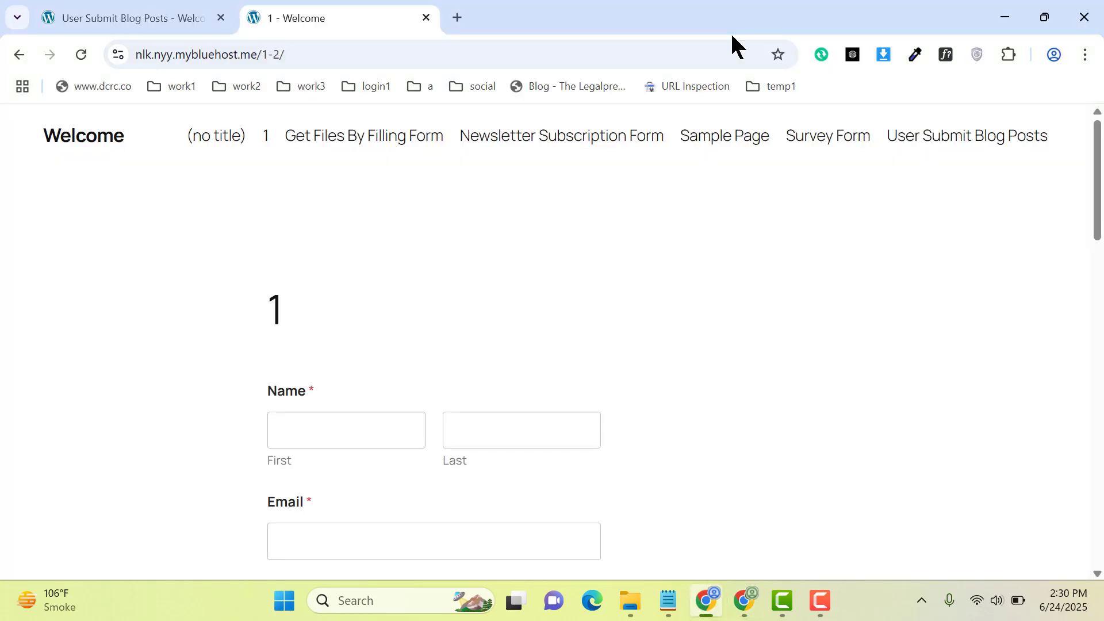
{"action": "left_click", "coordinate": [457, 18]}
{"action": "key", "text": "ctrl+v"}
{"action": "key", "text": "Return"}
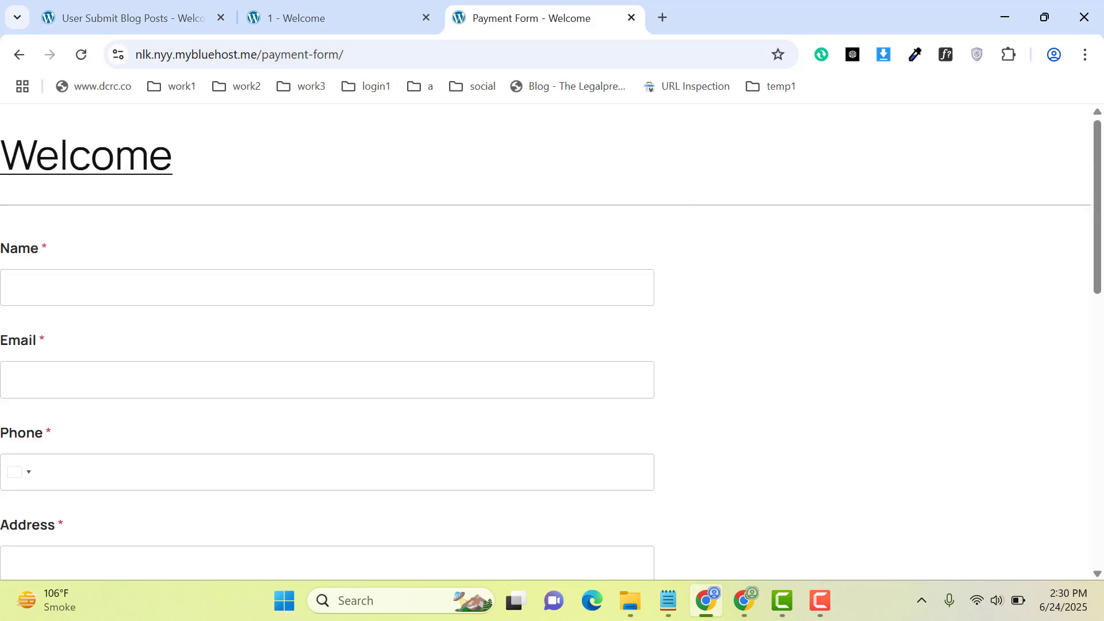
{"action": "scroll", "coordinate": [550, 348], "scroll_direction": "down", "scroll_amount": 5}
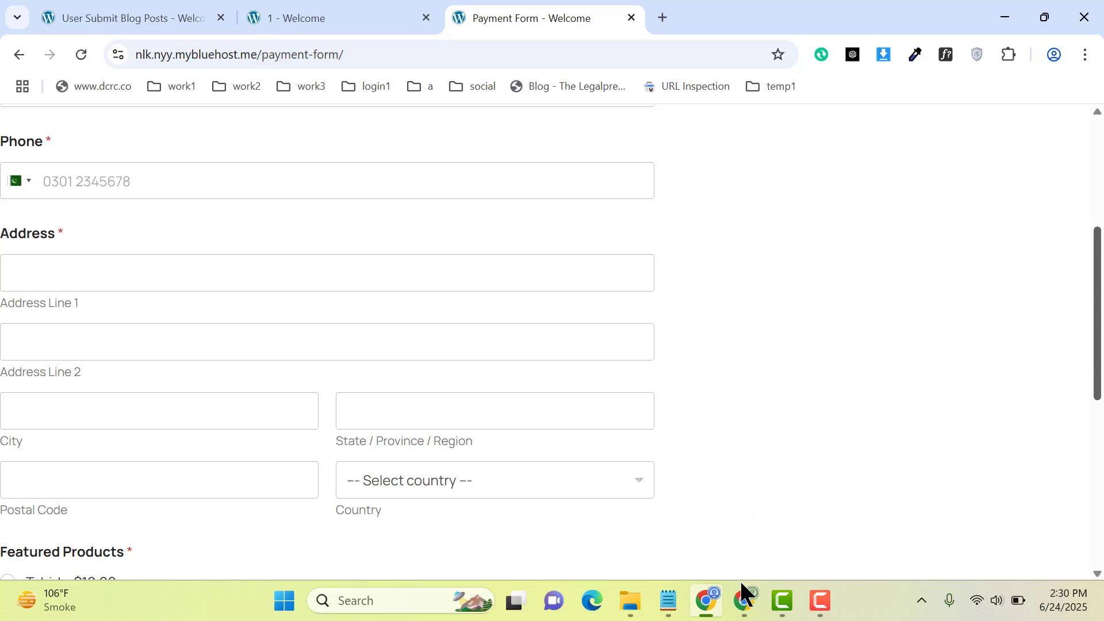
Switch the page to the Default template, update it, and reload the live page
{"action": "left_click", "coordinate": [744, 600]}
{"action": "scroll", "coordinate": [1035, 440], "scroll_direction": "down", "scroll_amount": 7}
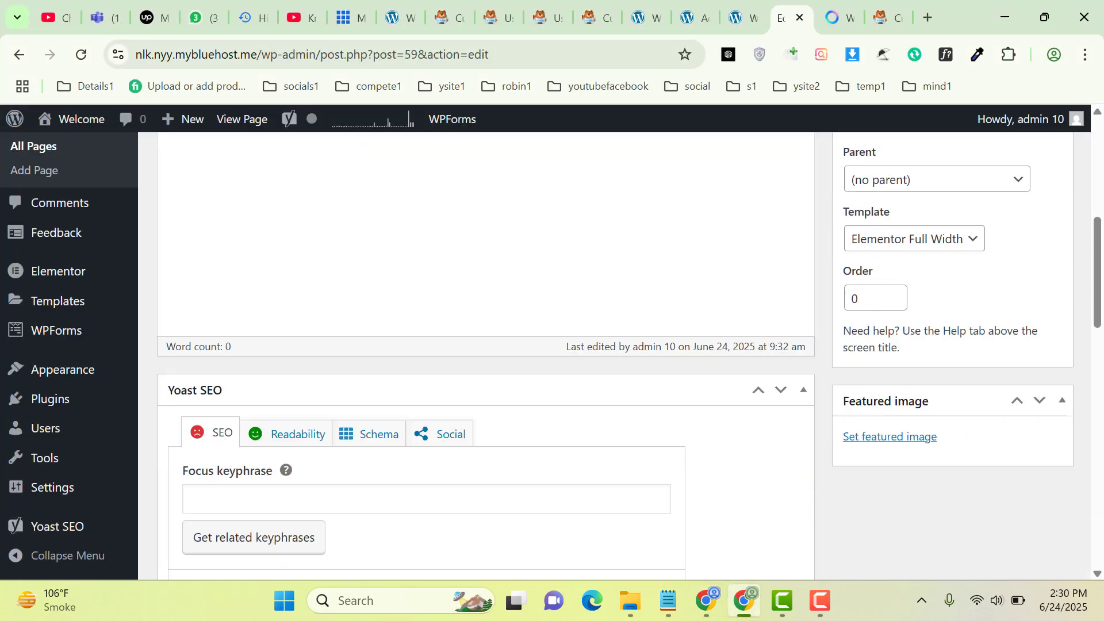
{"action": "left_click", "coordinate": [936, 240]}
{"action": "left_click", "coordinate": [886, 265]}
{"action": "scroll", "coordinate": [1035, 321], "scroll_direction": "up", "scroll_amount": 7}
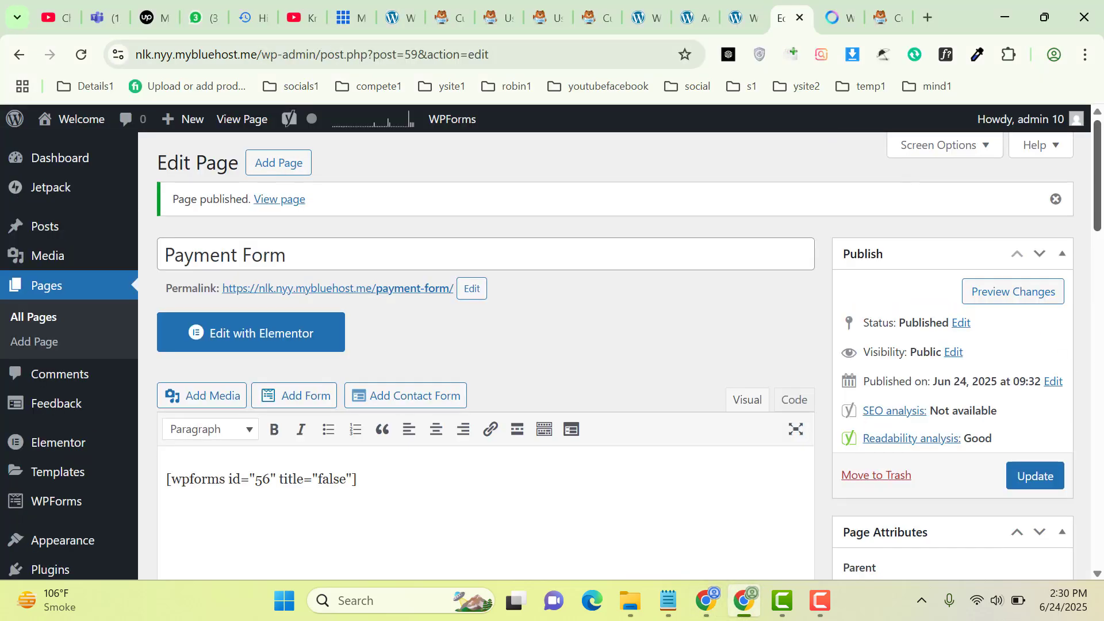
{"action": "left_click", "coordinate": [1029, 477]}
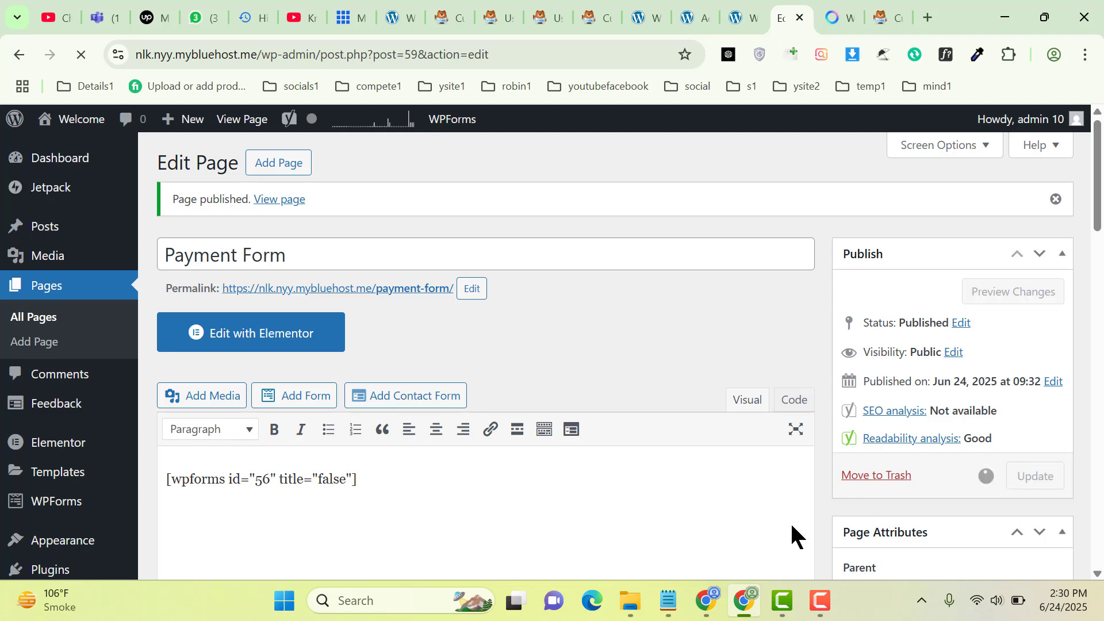
{"action": "left_click", "coordinate": [708, 599]}
{"action": "left_click", "coordinate": [81, 49]}
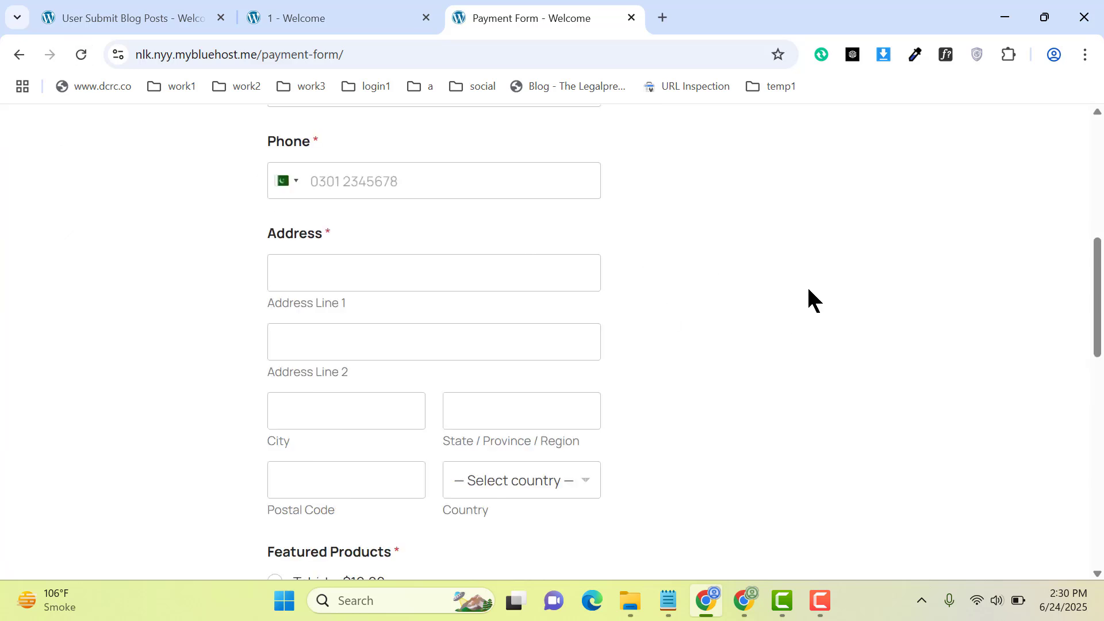
Pick Tshirt then Hoodi on the live form, watching the total go from $10.00 to $25.00
{"action": "left_click_drag", "start_coordinate": [1097, 281], "coordinate": [1099, 390]}
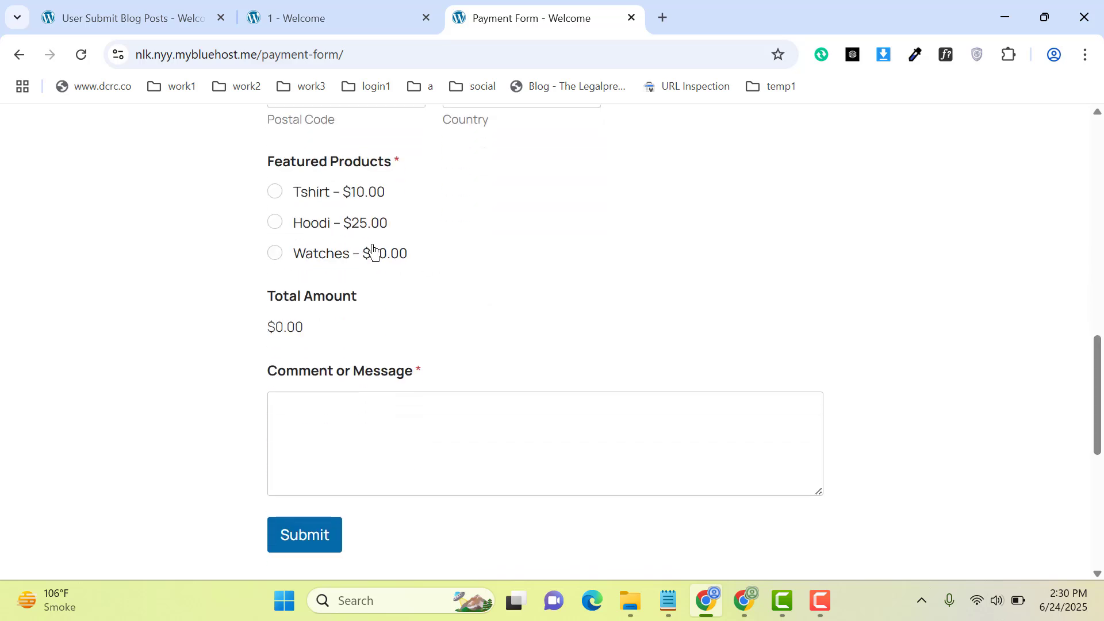
{"action": "left_click", "coordinate": [274, 194]}
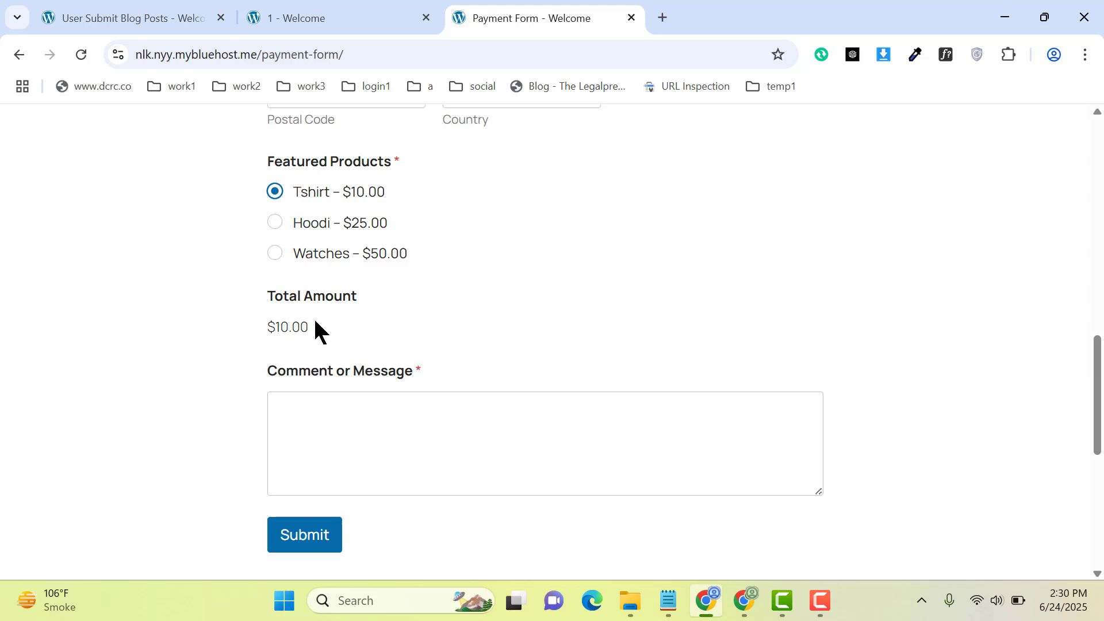
{"action": "left_click_drag", "start_coordinate": [261, 325], "coordinate": [387, 333]}
{"action": "left_click", "coordinate": [389, 336]}
{"action": "left_click", "coordinate": [274, 228]}
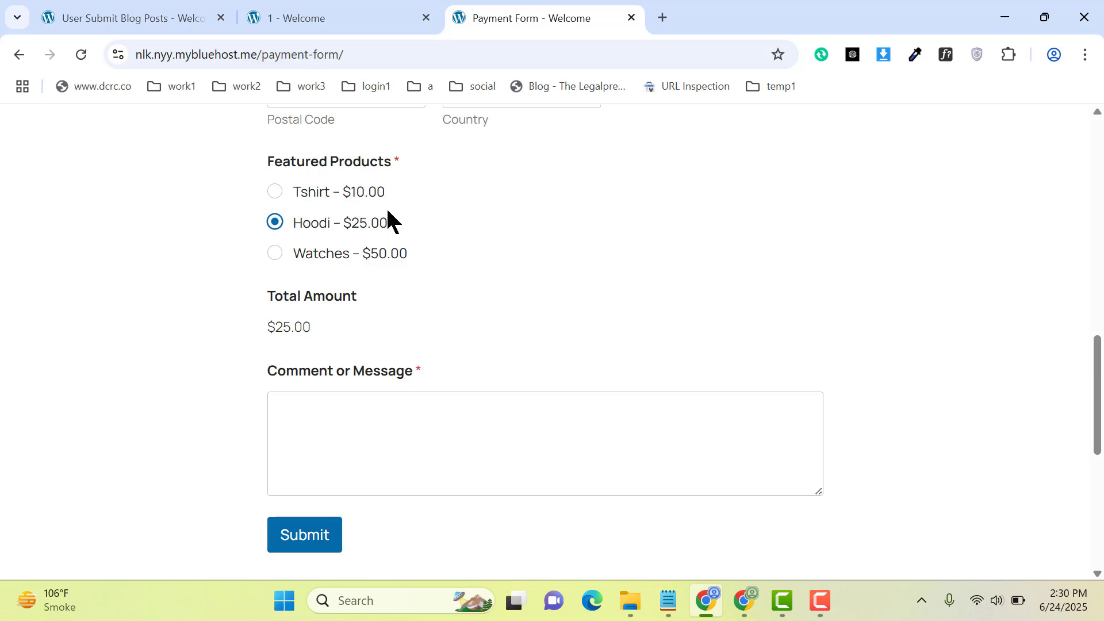
{"action": "left_click", "coordinate": [742, 600]}
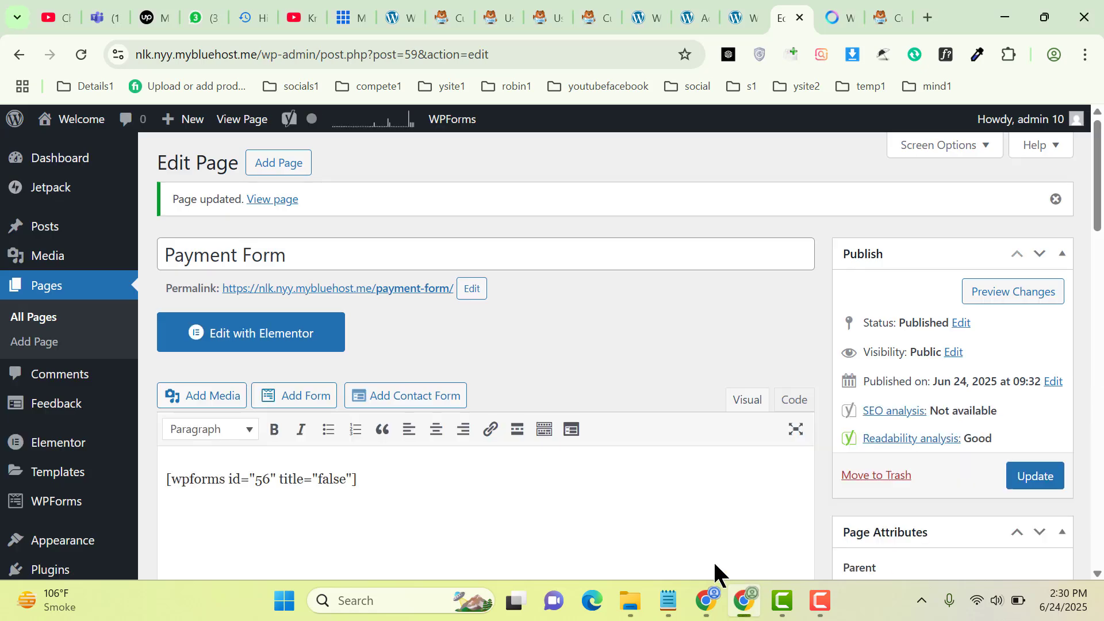
Return to the Payment Form builder, dismiss the embed prompt, and add a Checkbox Items field below Featured Products
{"action": "left_click", "coordinate": [759, 9]}
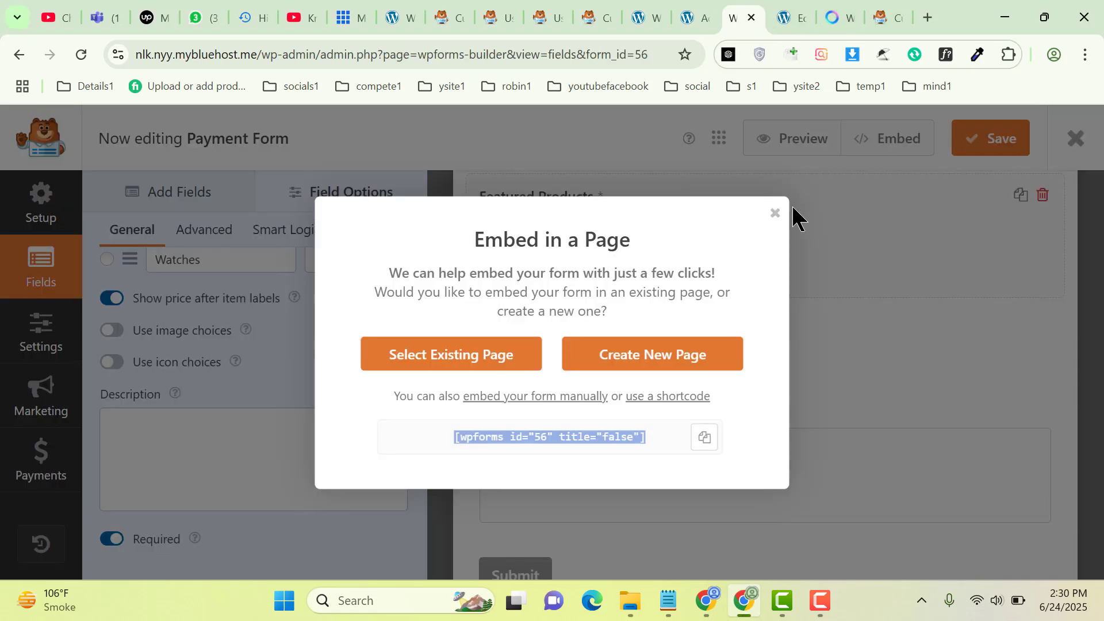
{"action": "left_click", "coordinate": [775, 213]}
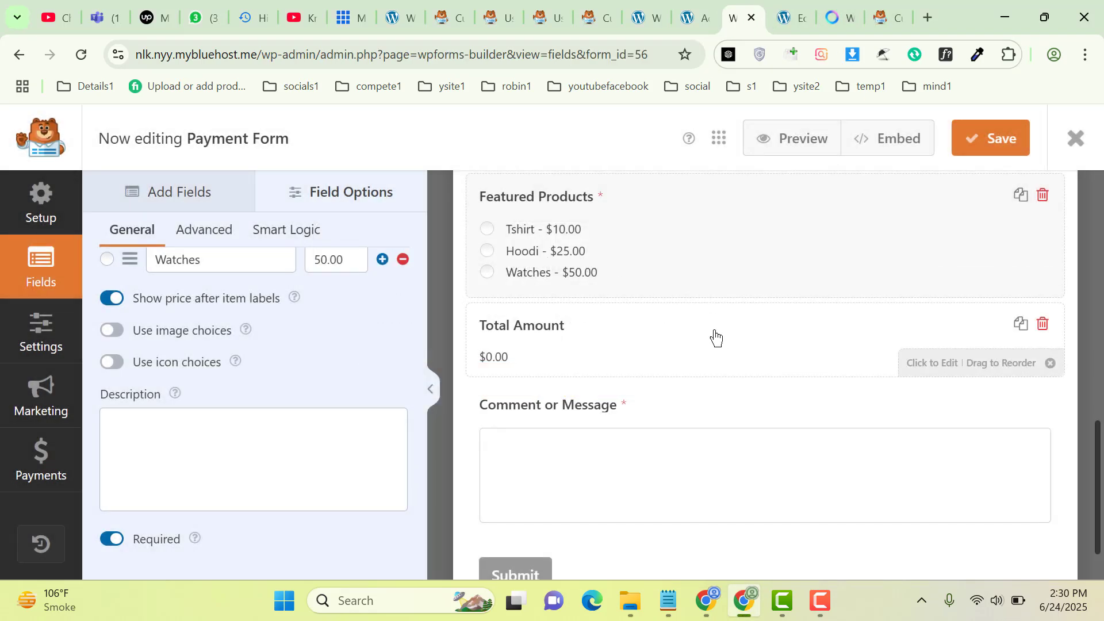
{"action": "left_click", "coordinate": [217, 195]}
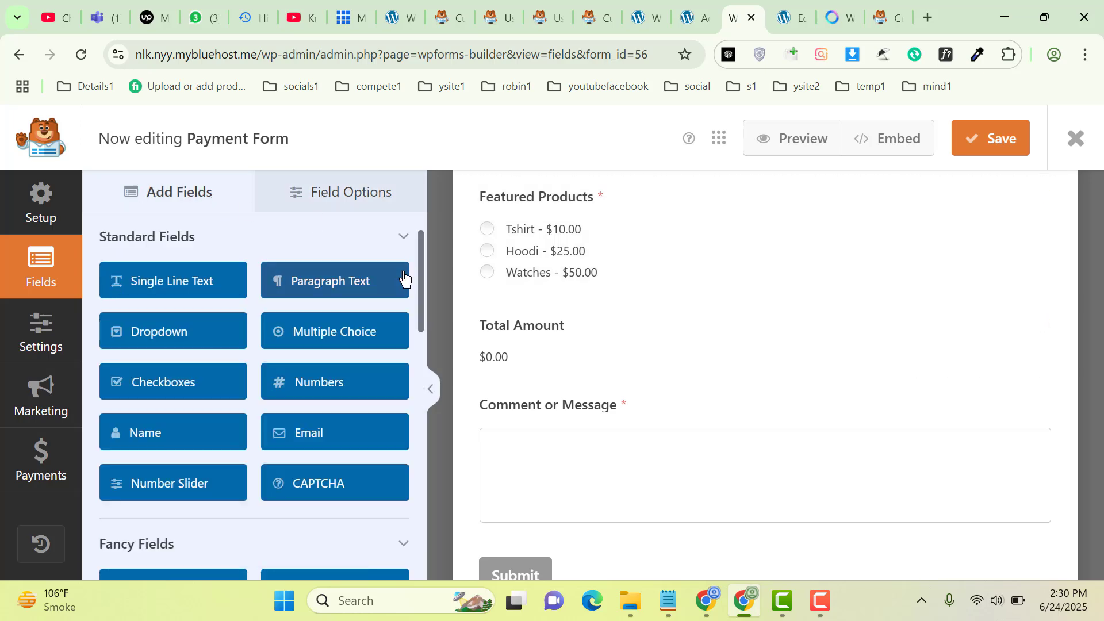
{"action": "scroll", "coordinate": [422, 436], "scroll_direction": "down", "scroll_amount": 10}
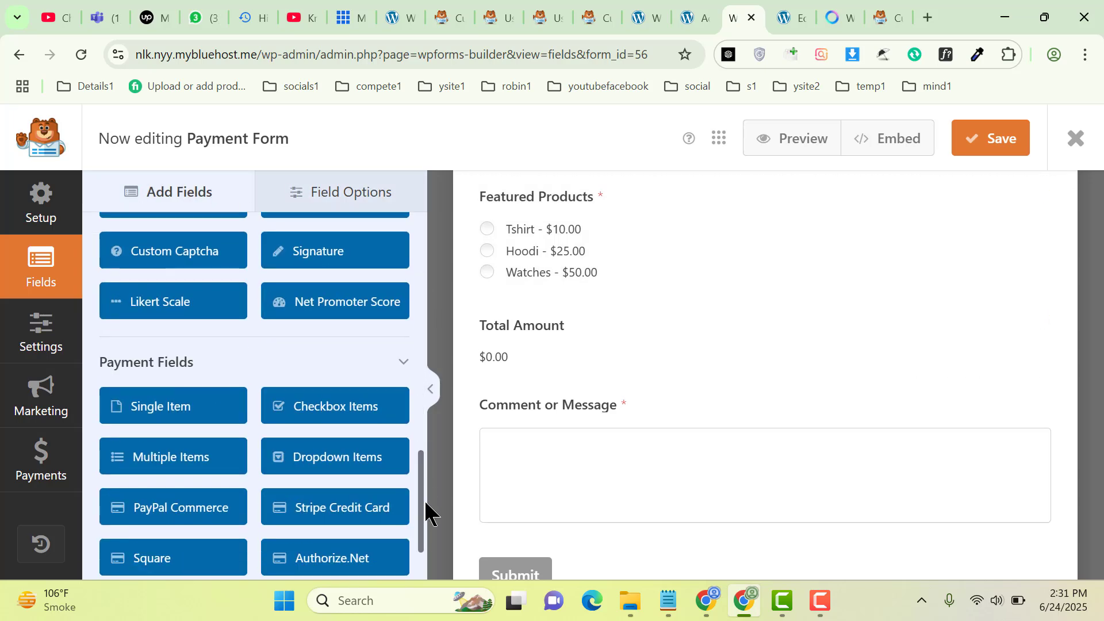
{"action": "left_click_drag", "start_coordinate": [426, 511], "coordinate": [425, 531]}
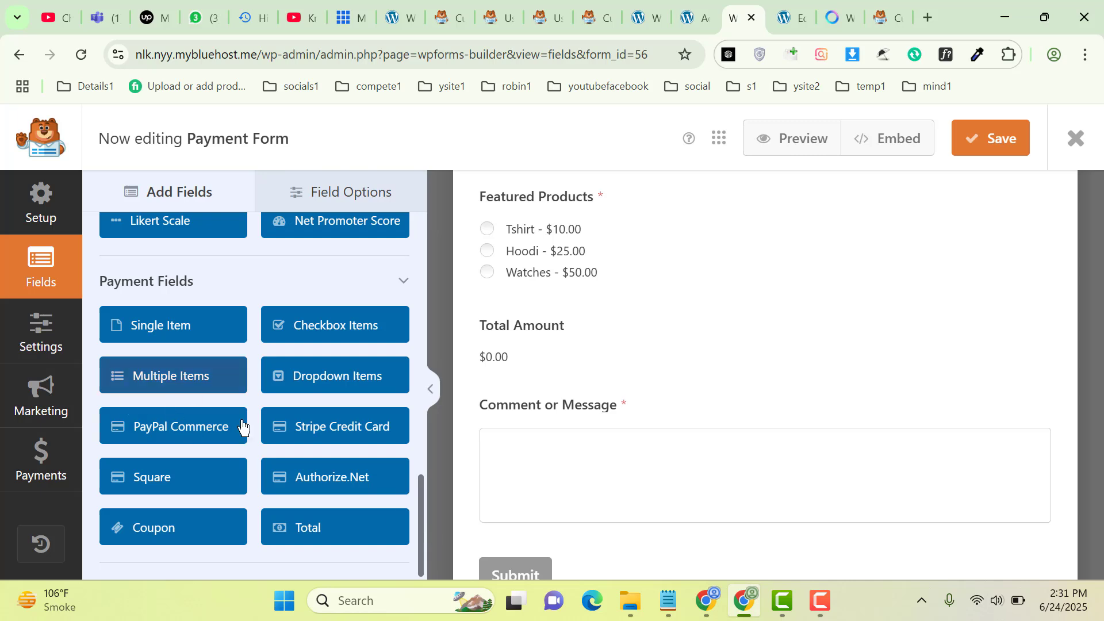
{"action": "left_click_drag", "start_coordinate": [332, 333], "coordinate": [562, 266]}
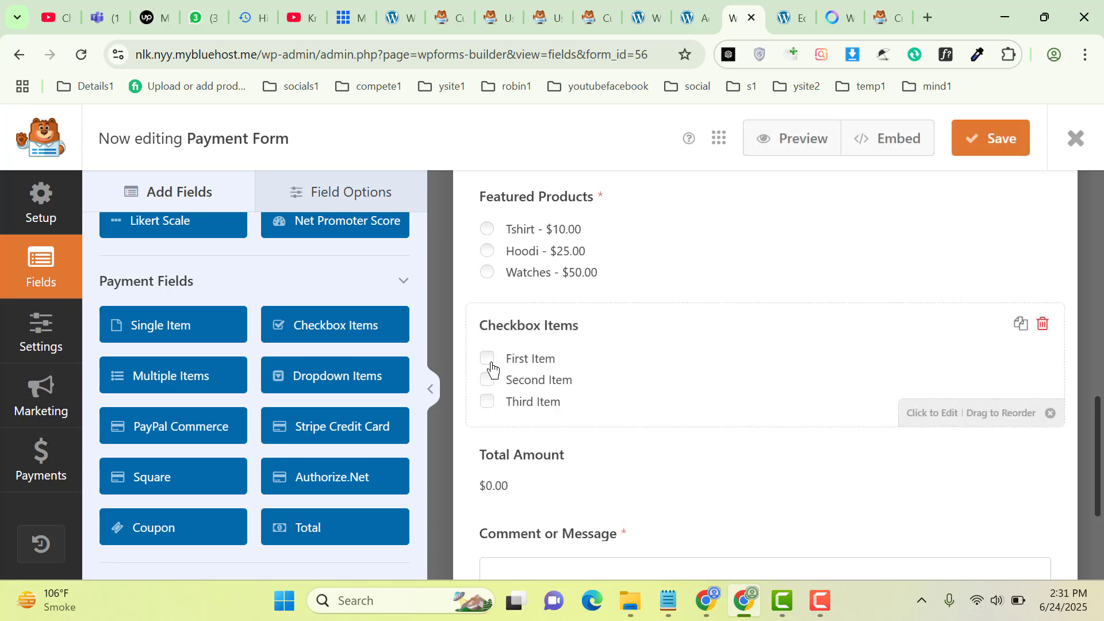
Delete the trial Checkbox Items field, leaving Featured Products directly above Total Amount
{"action": "left_click", "coordinate": [490, 374]}
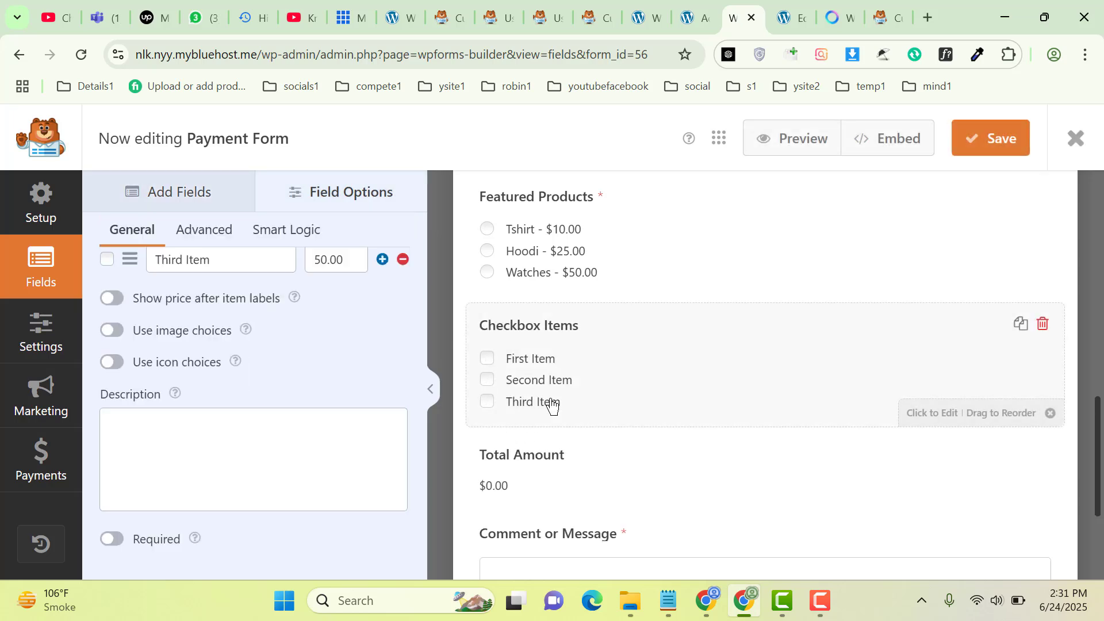
{"action": "left_click", "coordinate": [1044, 326]}
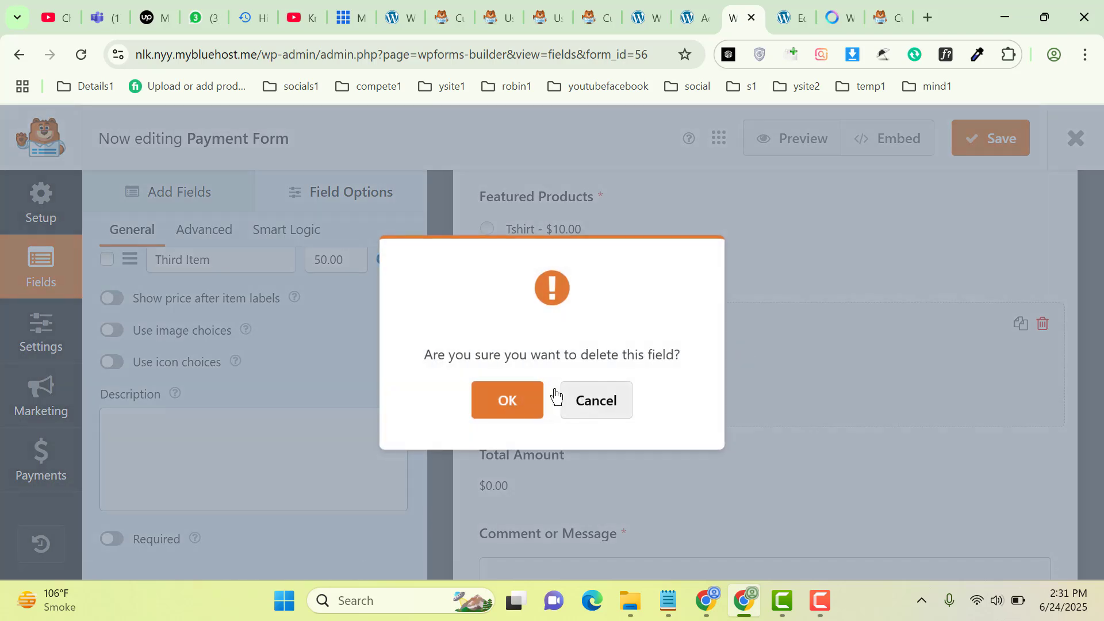
{"action": "left_click", "coordinate": [507, 405]}
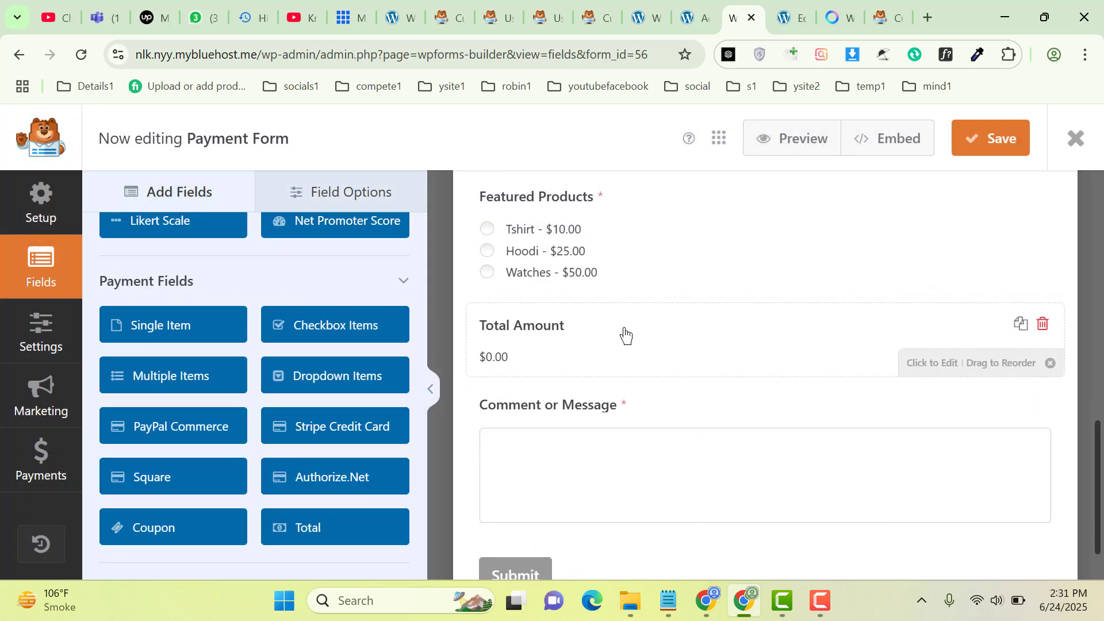
Turn on PayPal Standard payments in Production mode with Products and Services type, ready for the business email
{"action": "left_click", "coordinate": [43, 467]}
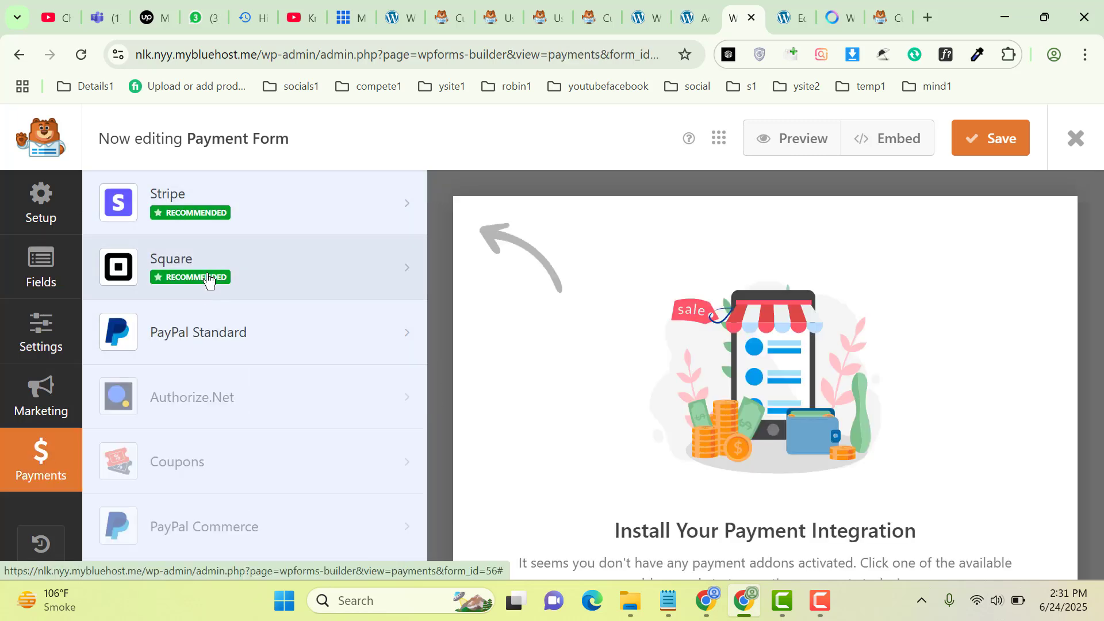
{"action": "left_click", "coordinate": [160, 331]}
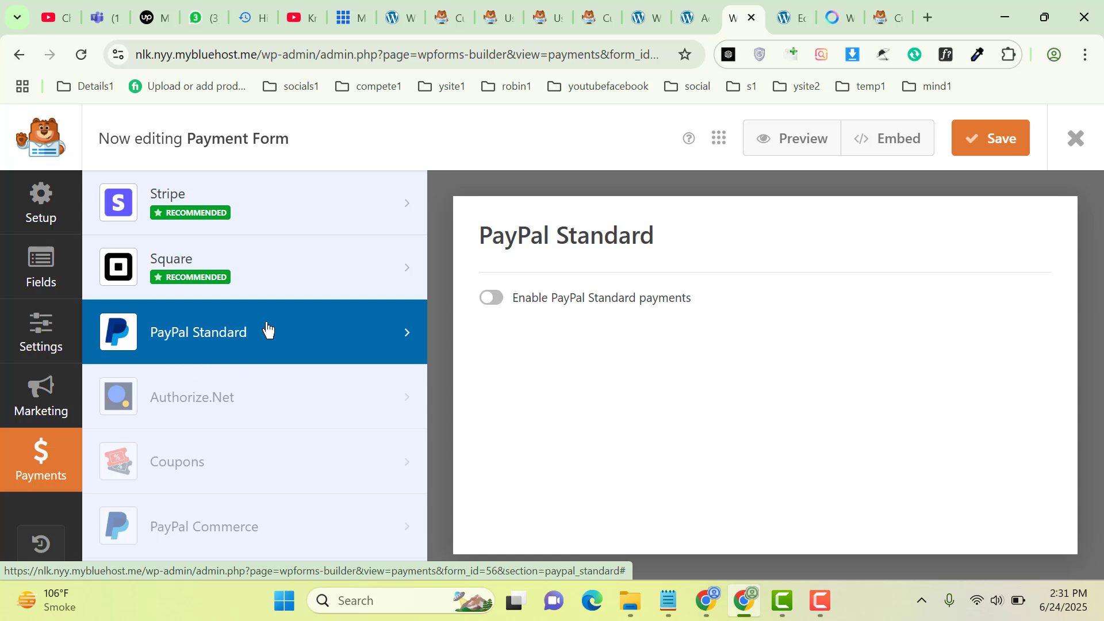
{"action": "left_click", "coordinate": [494, 302]}
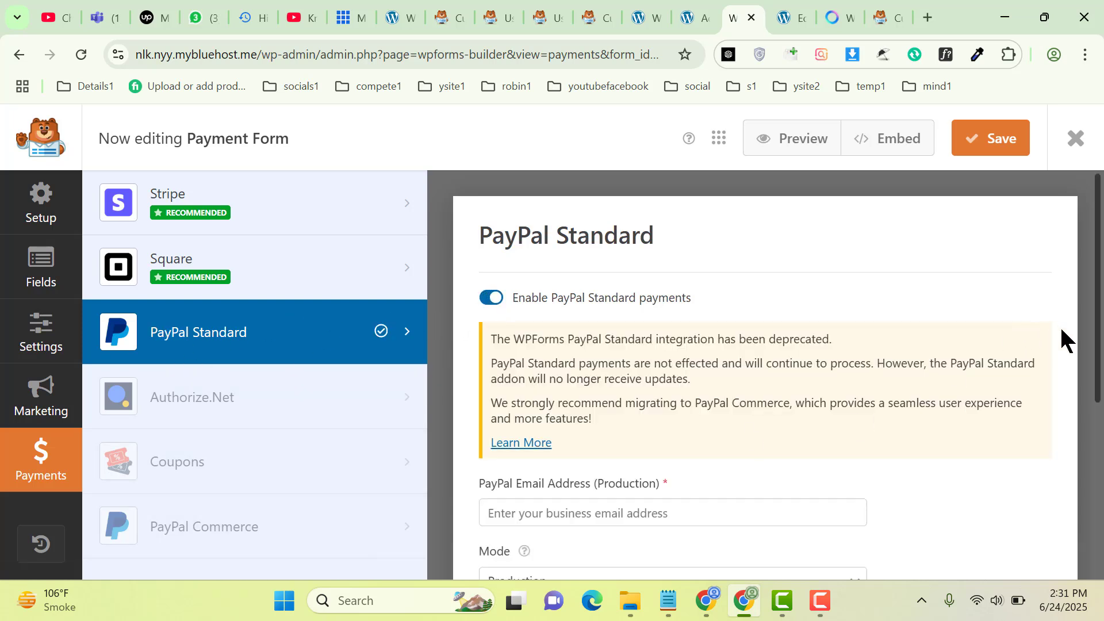
{"action": "scroll", "coordinate": [1100, 379], "scroll_direction": "down", "scroll_amount": 4}
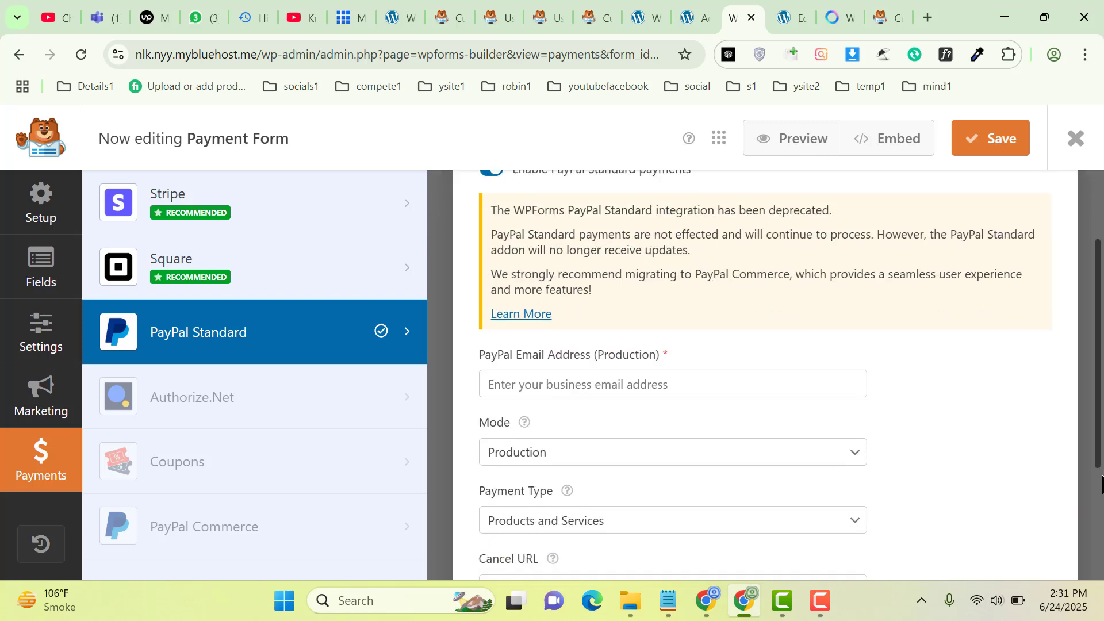
{"action": "left_click", "coordinate": [621, 316]}
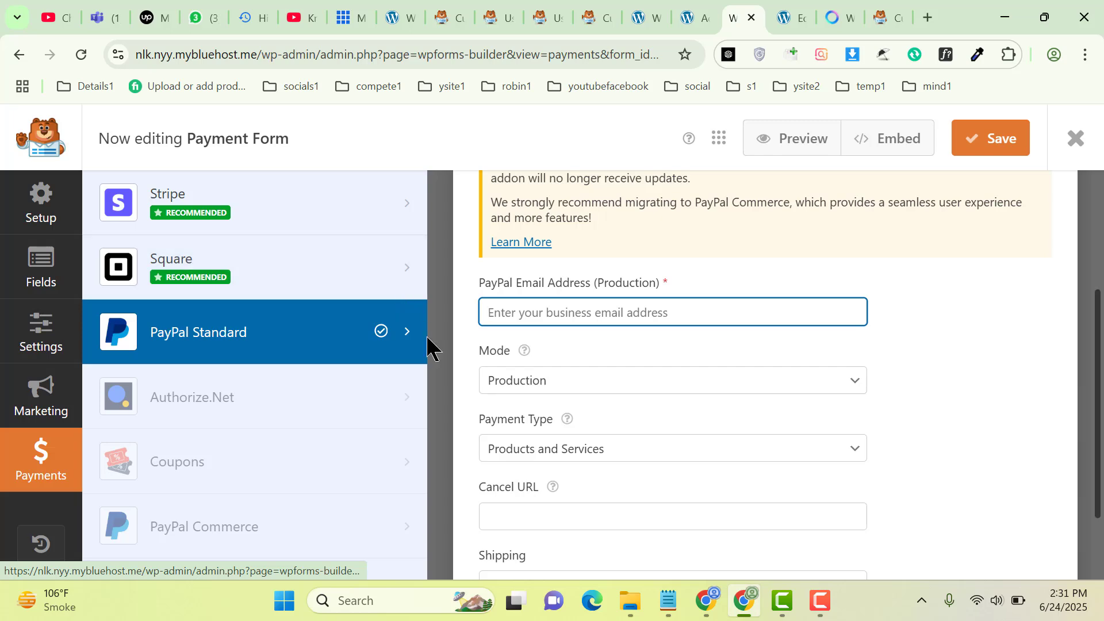
{"action": "left_click_drag", "start_coordinate": [1100, 356], "coordinate": [611, 210]}
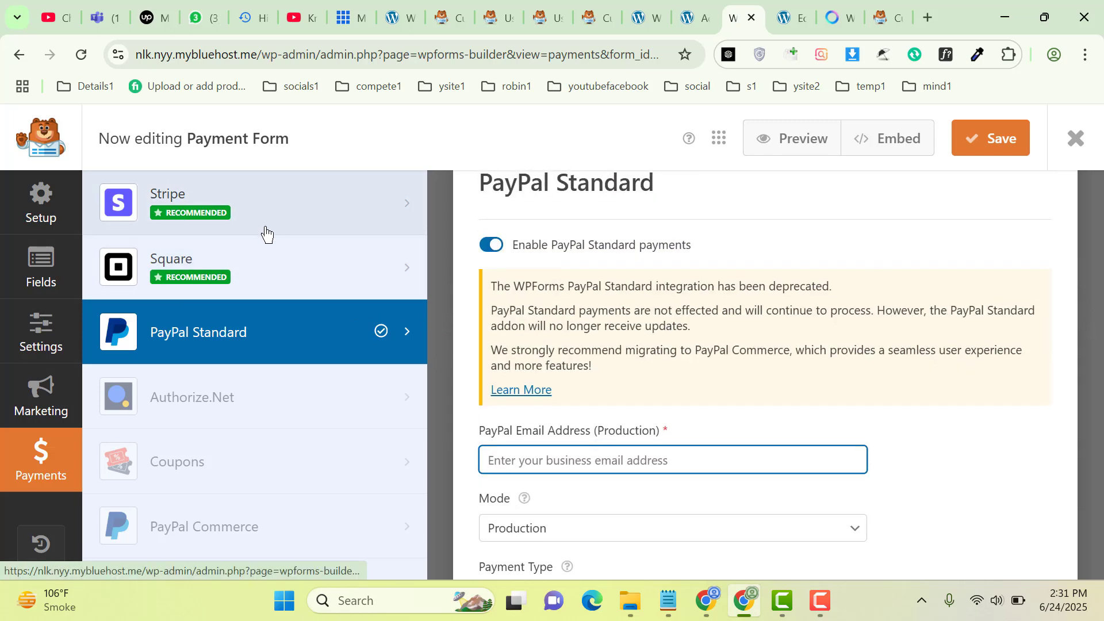